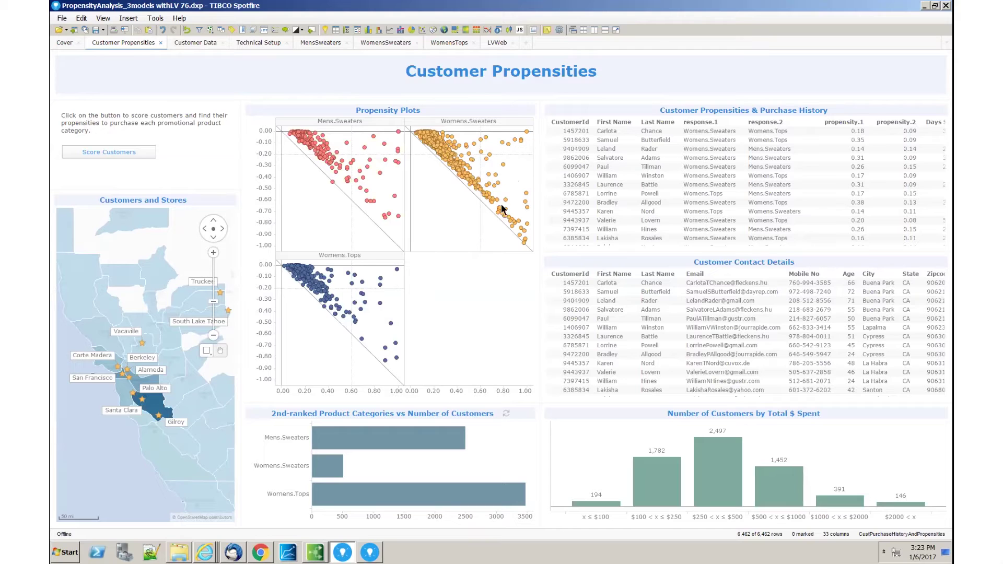
# Step: Mark a group of 2,953 customers in the Womens.Sweaters propensity scatter plot
pyautogui.moveTo(484, 164)
pyautogui.moveTo(484, 165); pyautogui.dragTo(542, 255)
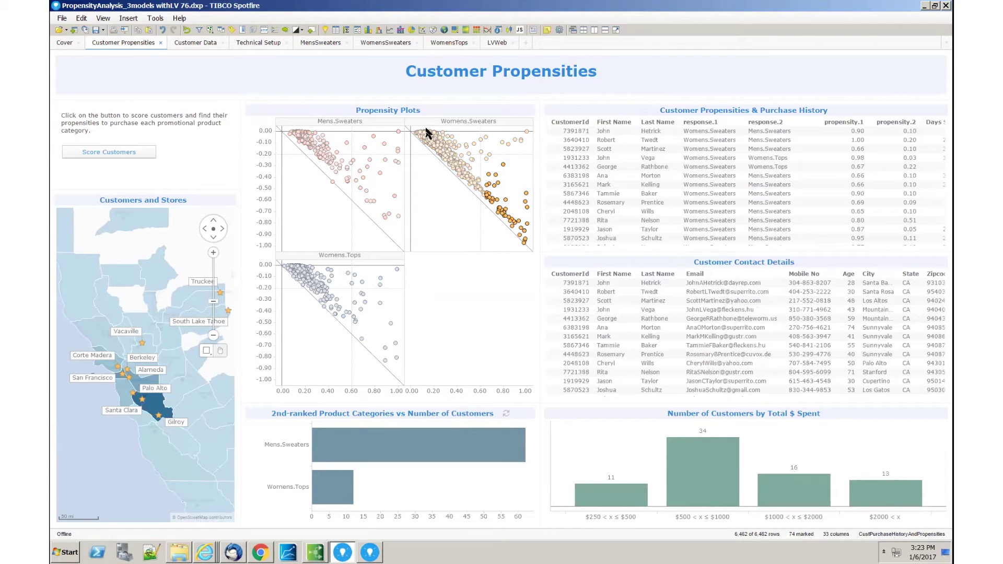
pyautogui.moveTo(464, 150); pyautogui.dragTo(532, 156)
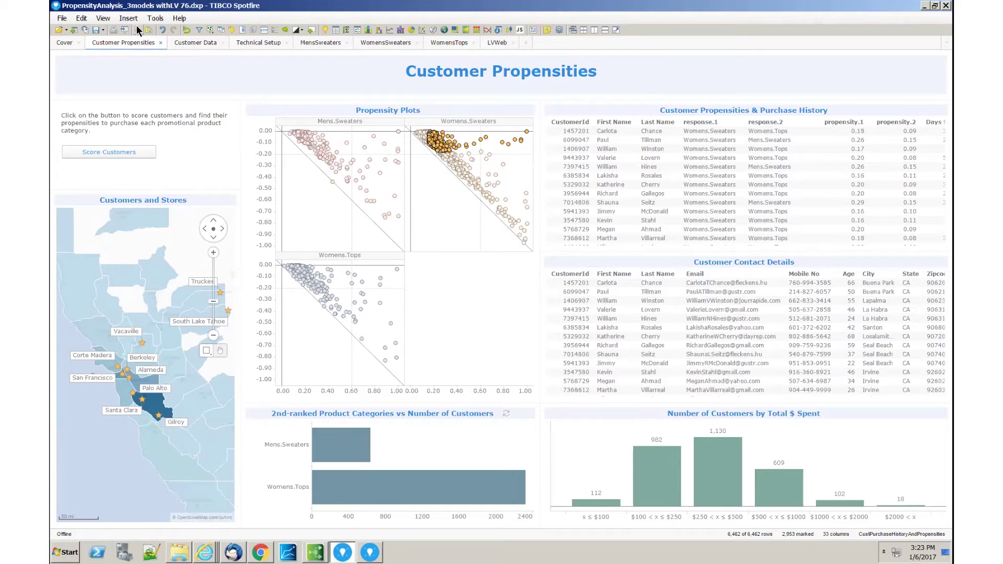
# Step: On the Customer Data page, start a new Classification Modeling setup using Logistic Regression on WorkingData
pyautogui.click(200, 44)
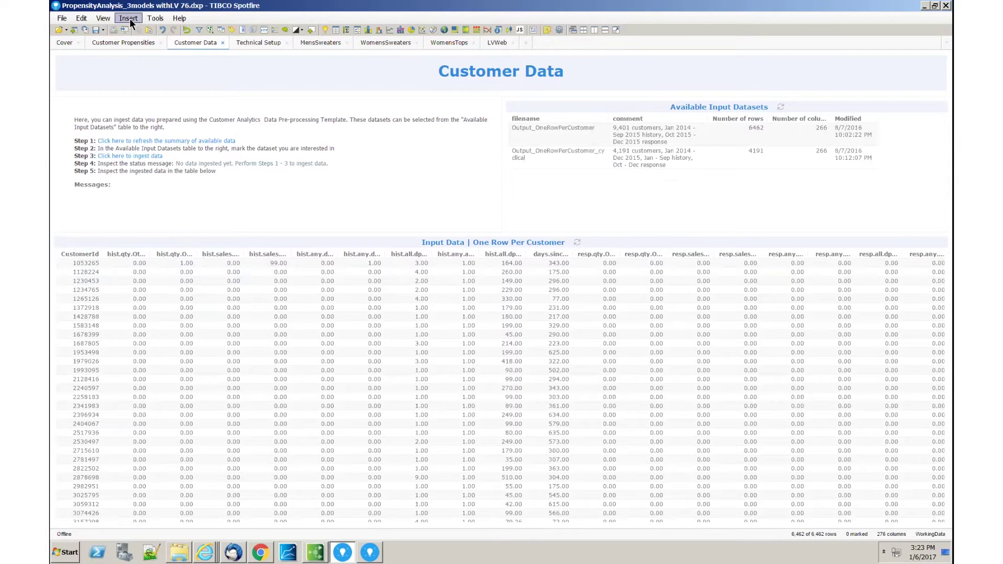
pyautogui.click(155, 19)
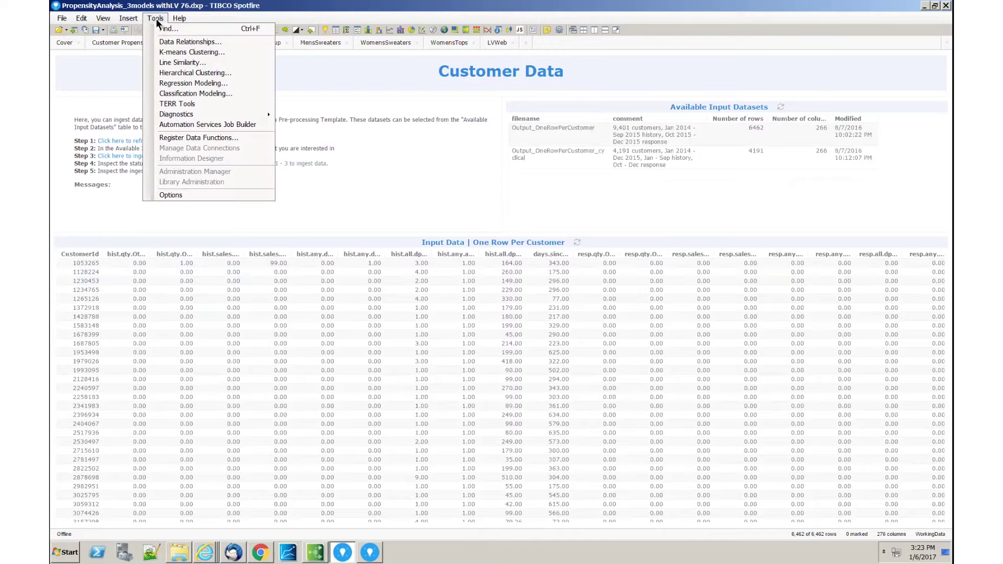
pyautogui.click(190, 94)
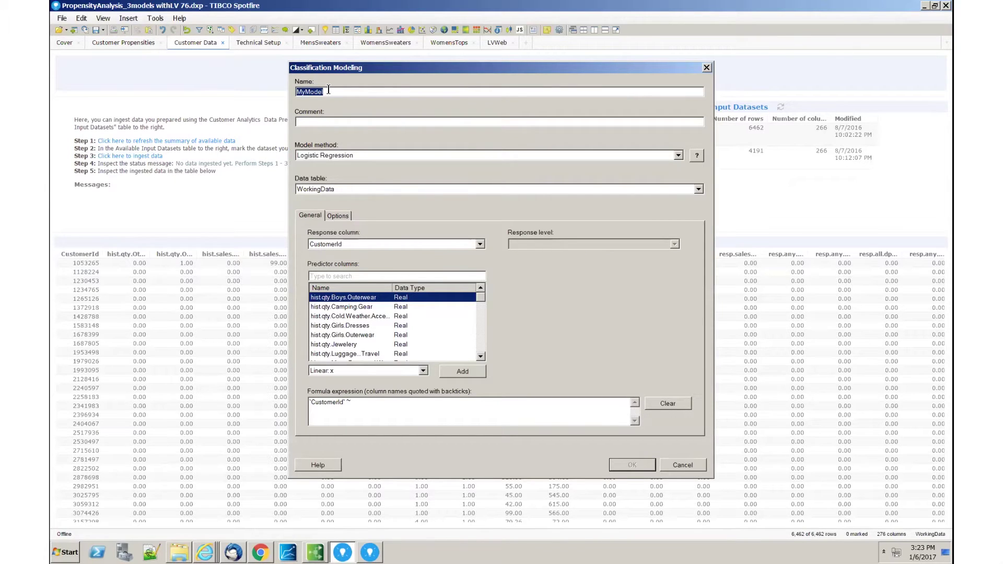
# Step: Name the model MensRunningModel
pyautogui.write('Mens')
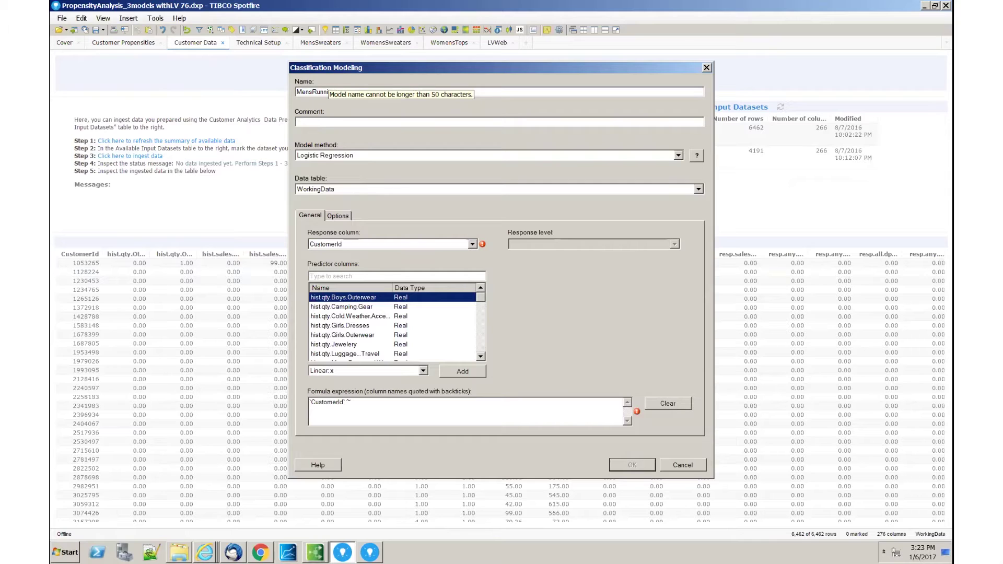
pyautogui.write('RunninModel')
pyautogui.click(330, 90)
pyautogui.write('g')
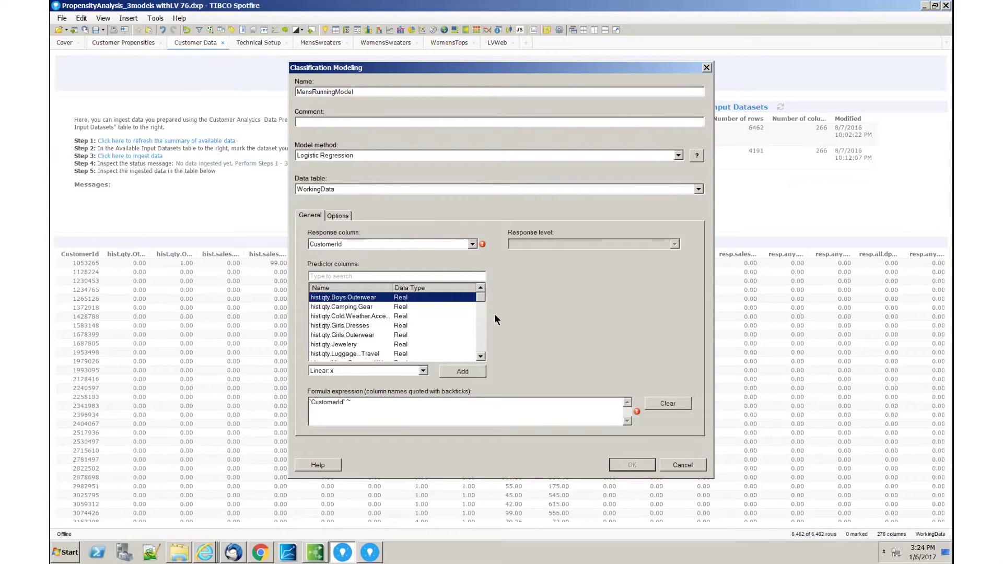
# Step: Set the response column to resp.any.dept.Mens.Running.Clothes with response level 1
pyautogui.click(472, 244)
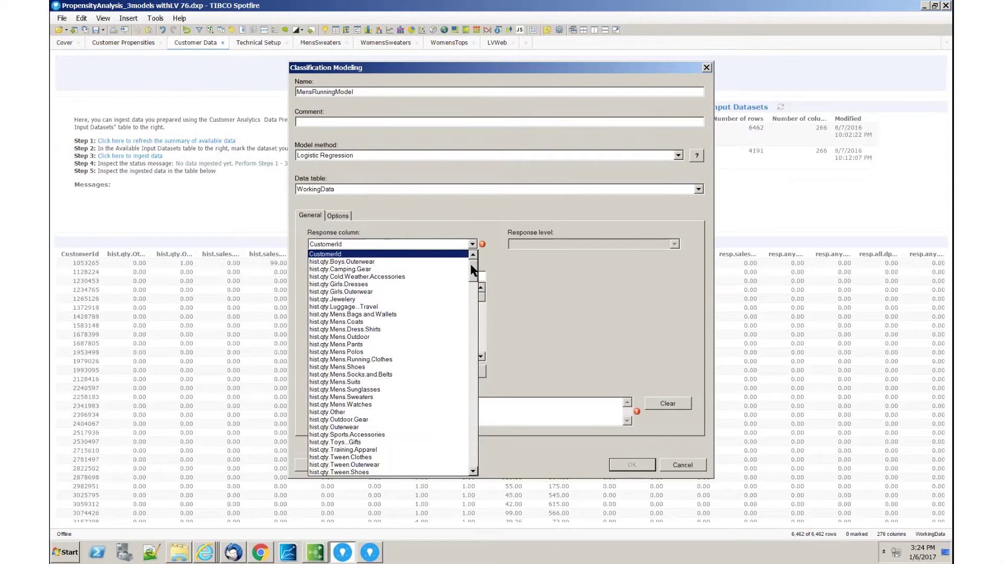
pyautogui.moveTo(472, 270); pyautogui.dragTo(482, 436)
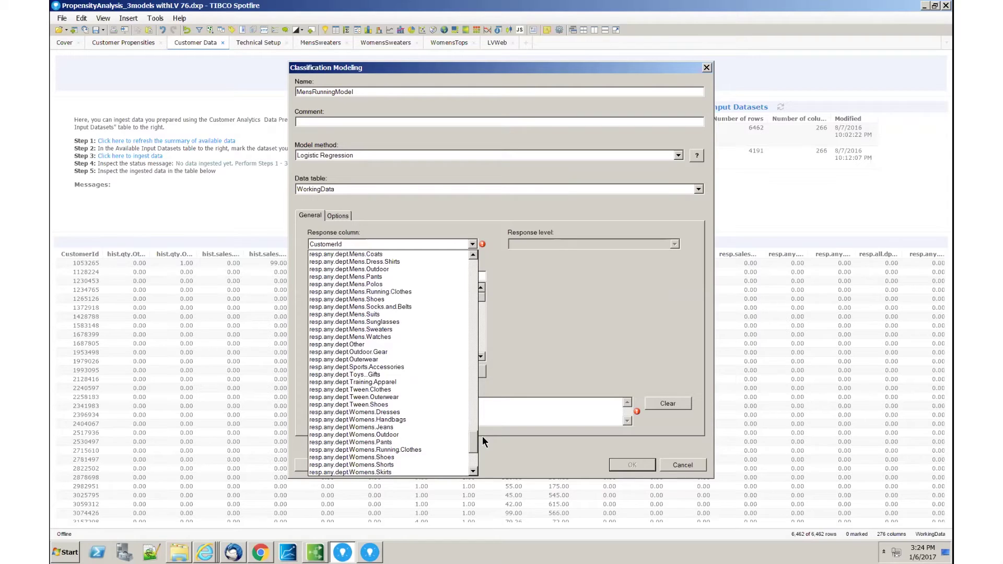
pyautogui.click(409, 292)
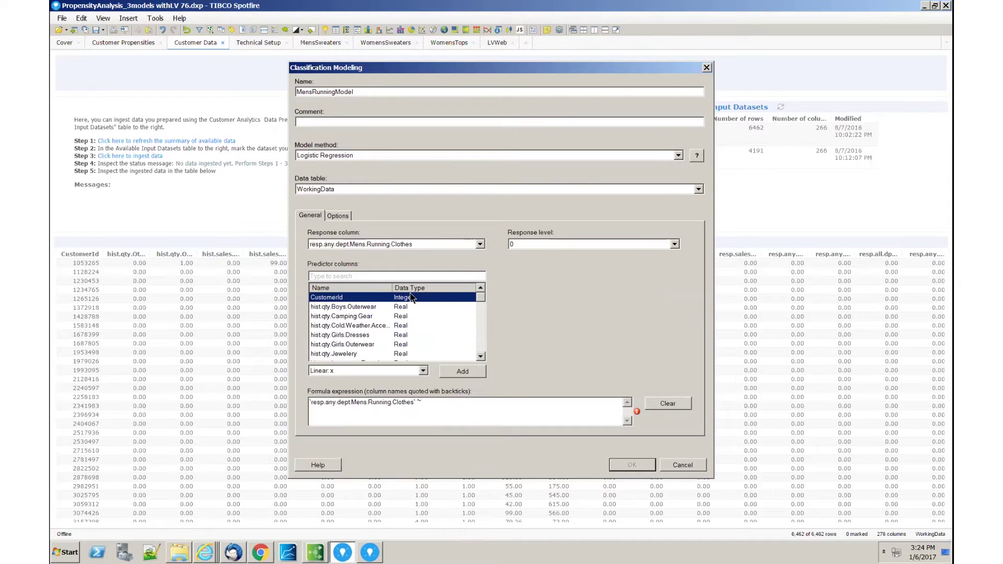
pyautogui.click(674, 244)
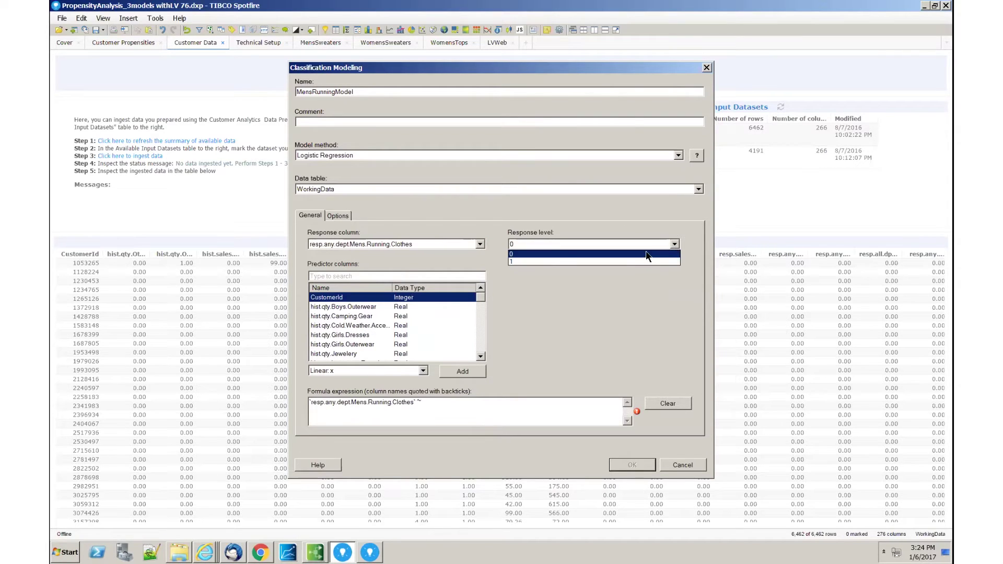
pyautogui.click(641, 261)
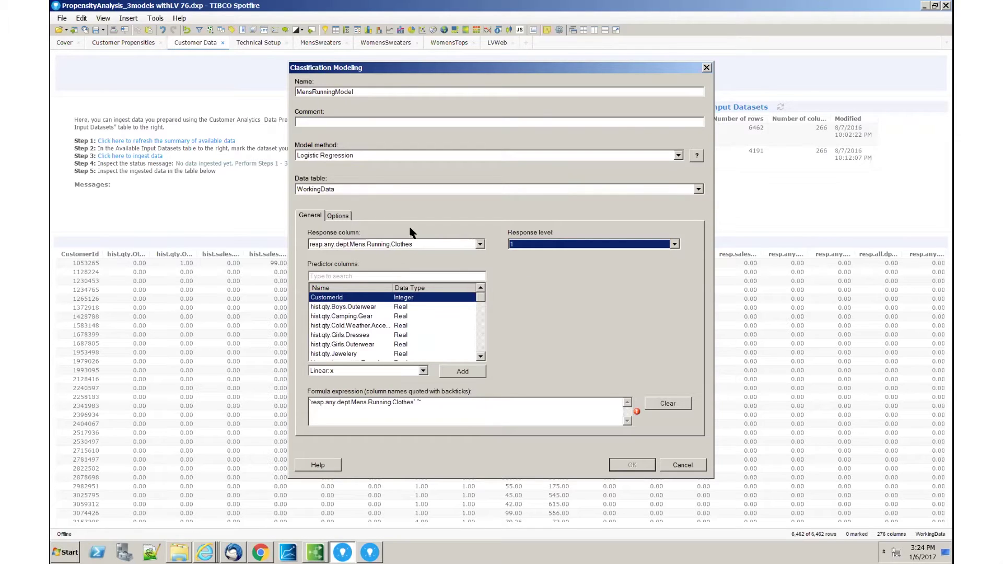
pyautogui.click(381, 275)
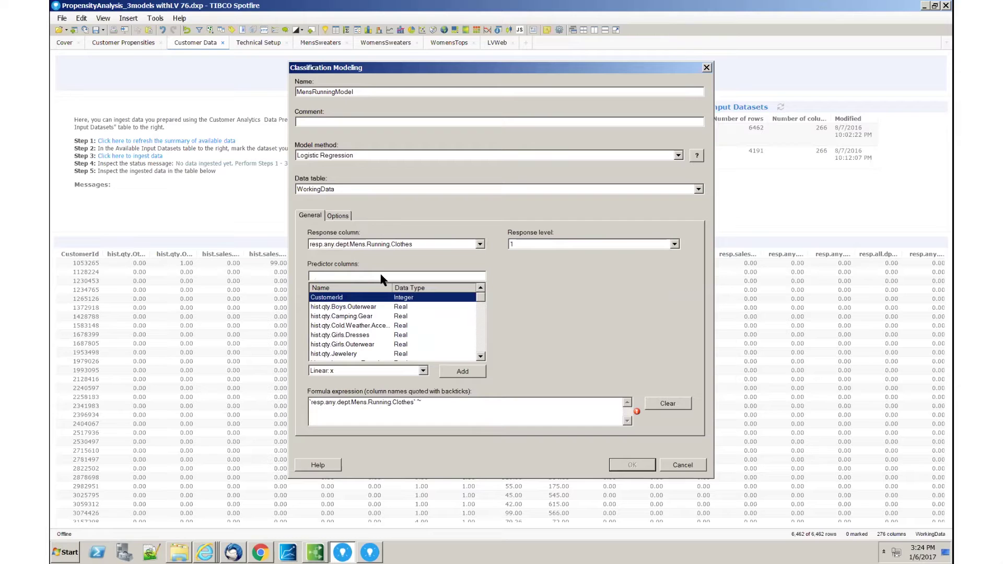
# Step: Add every hist.qty purchase-quantity column to the formula as predictors
pyautogui.write('hist.')
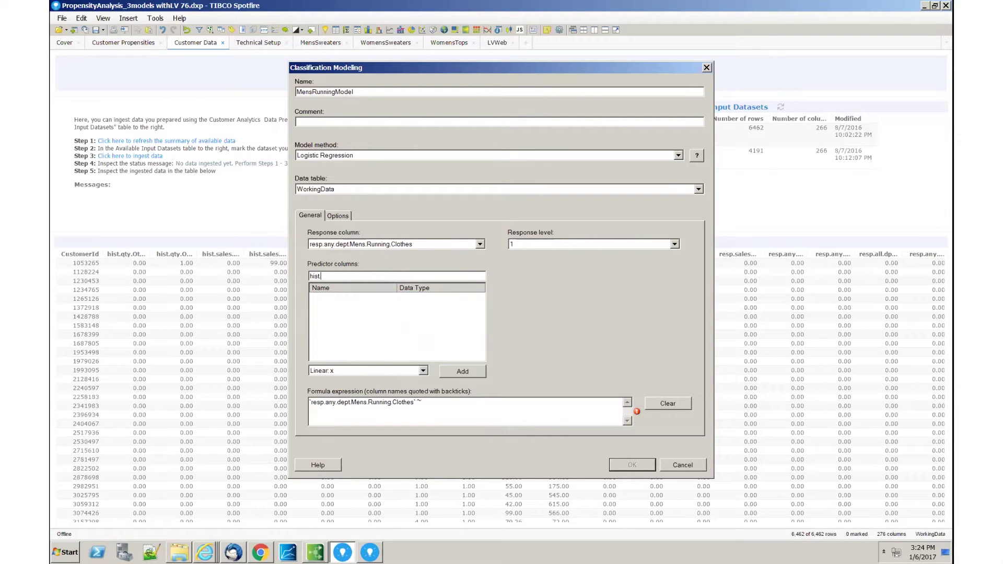
pyautogui.write('qty')
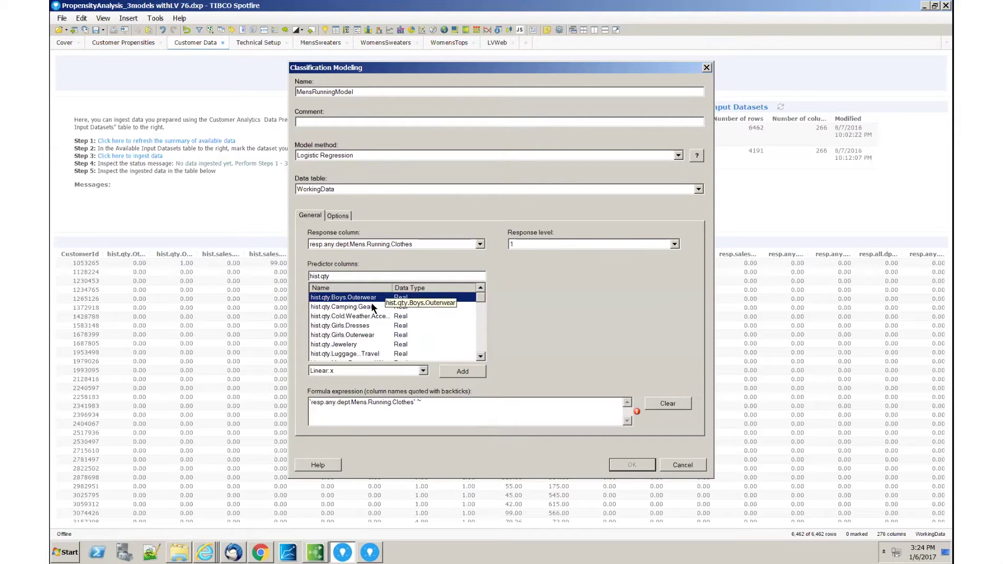
pyautogui.moveTo(481, 299); pyautogui.dragTo(418, 321)
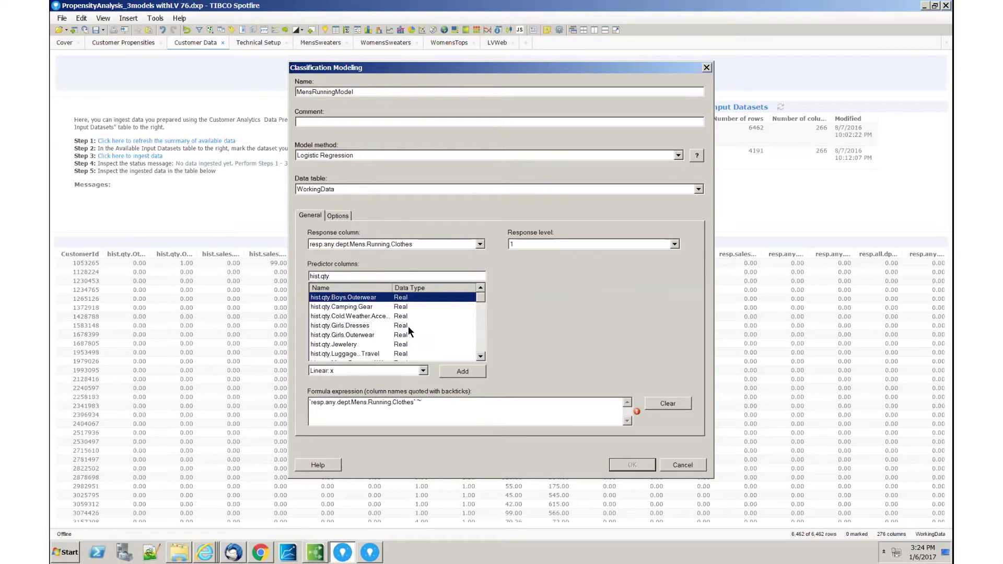
pyautogui.hotkey('ctrl', 'a')
pyautogui.click(374, 302)
pyautogui.hotkey('ctrl', 'a')
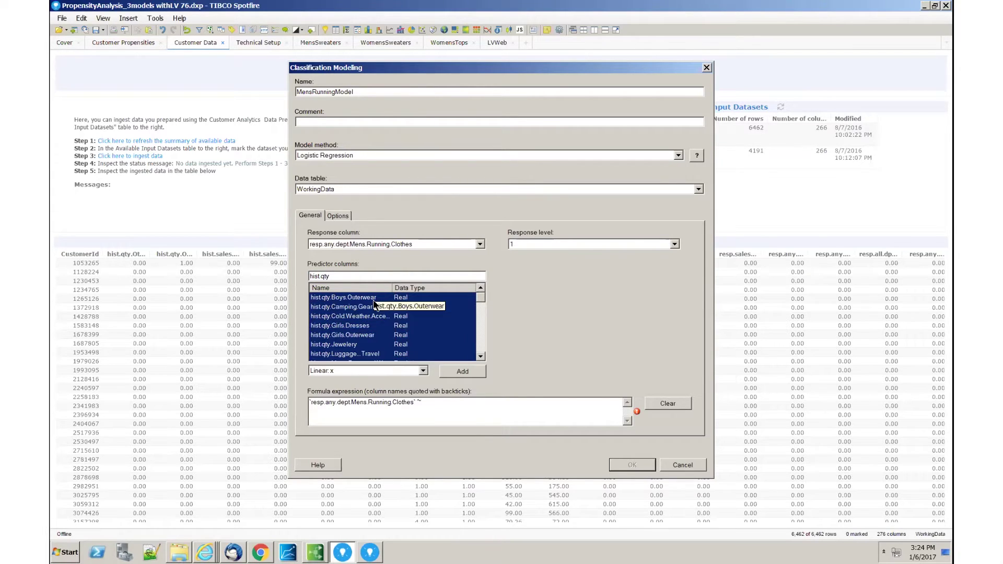
pyautogui.click(463, 371)
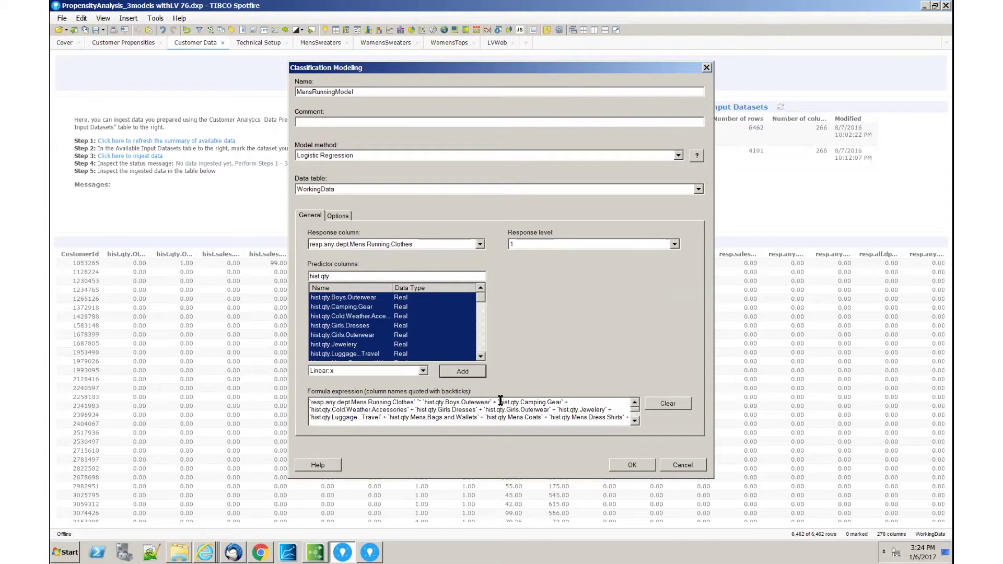
# Step: Fit the MensRunningModel logistic regression and add its ROC Curve diagnostic chart
pyautogui.click(629, 465)
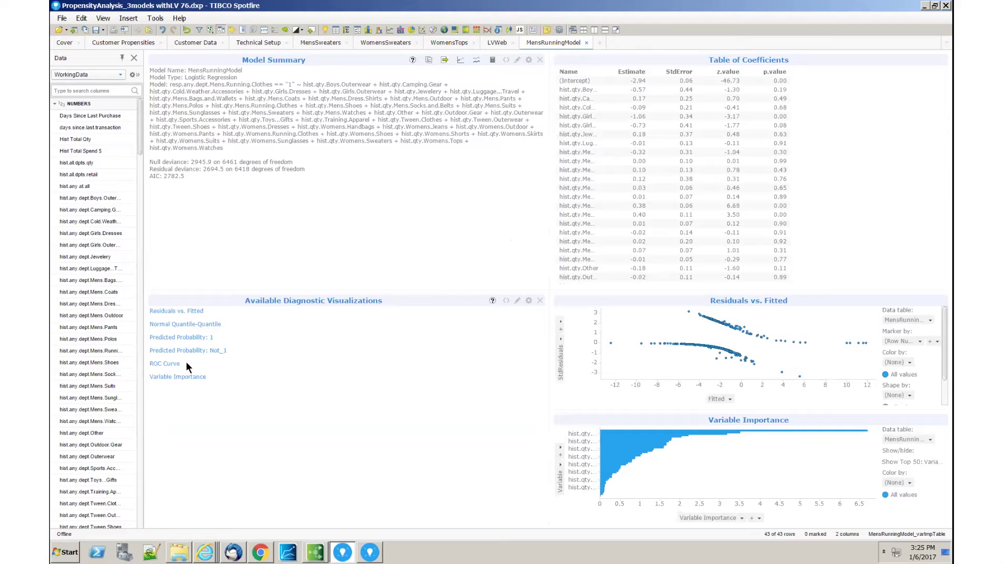
pyautogui.click(175, 368)
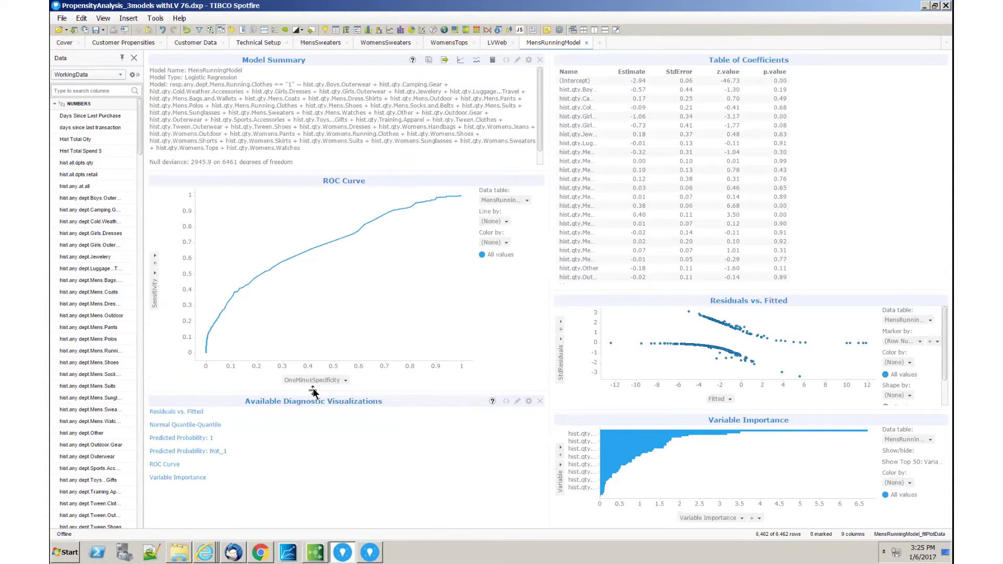
# Step: Add a y = x diagonal reference curve to the ROC Curve chart
pyautogui.rightClick(349, 256)
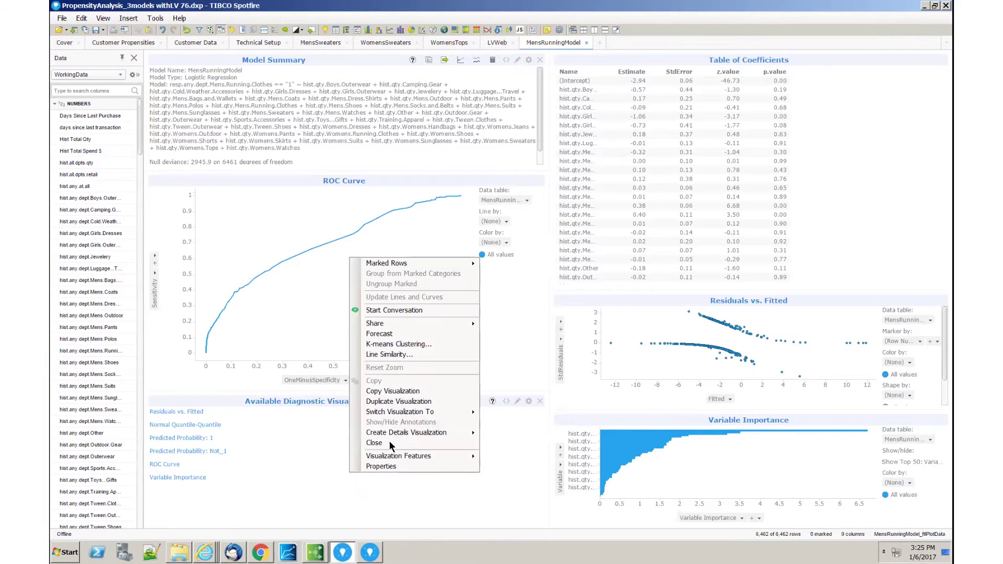
pyautogui.click(374, 466)
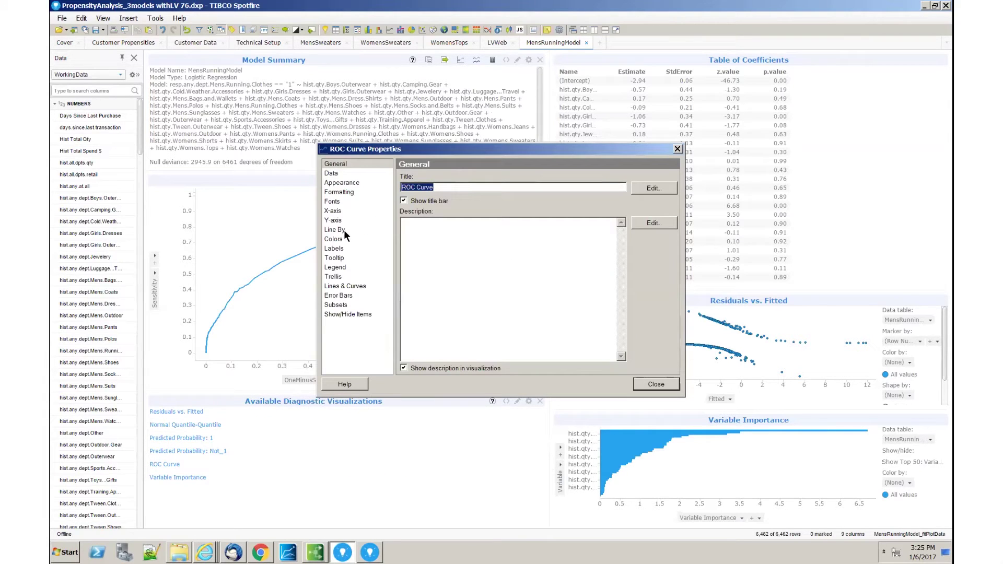
pyautogui.click(350, 285)
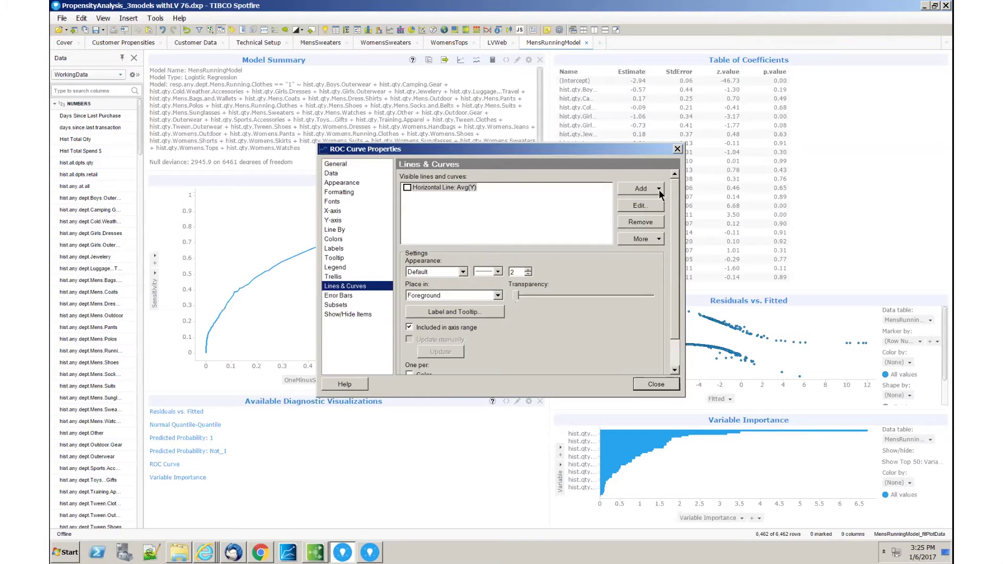
pyautogui.click(659, 189)
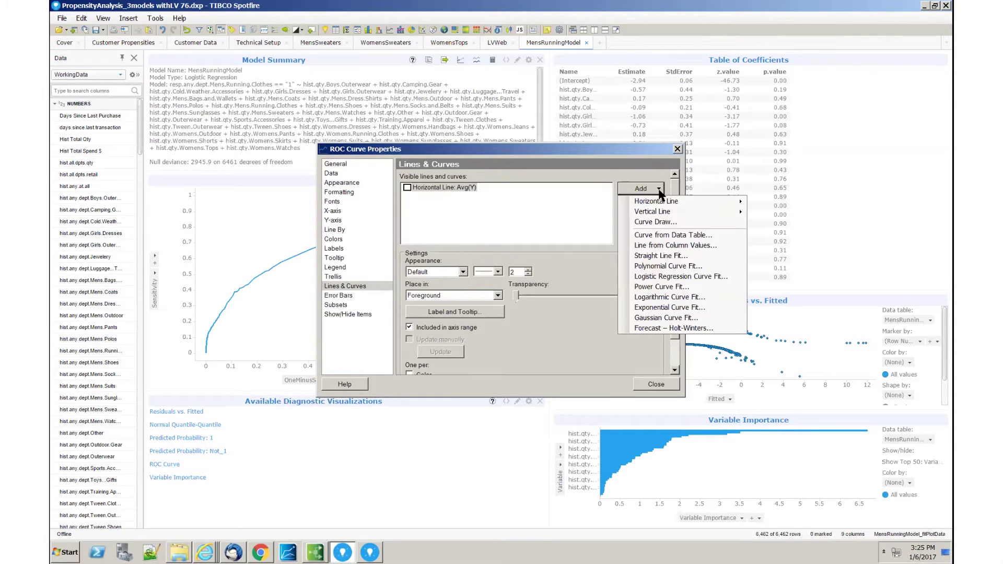
pyautogui.click(654, 221)
pyautogui.click(376, 282)
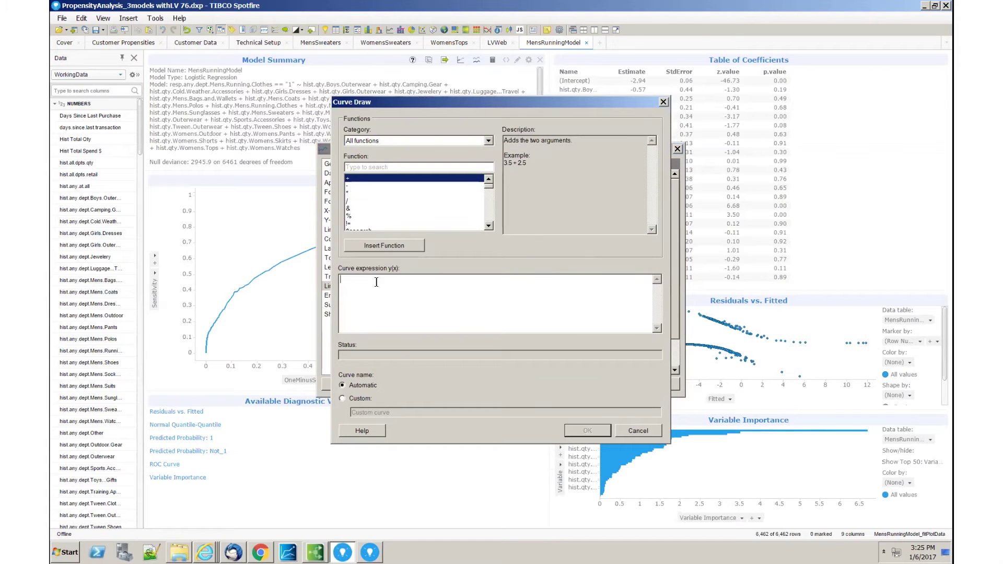
pyautogui.click(592, 432)
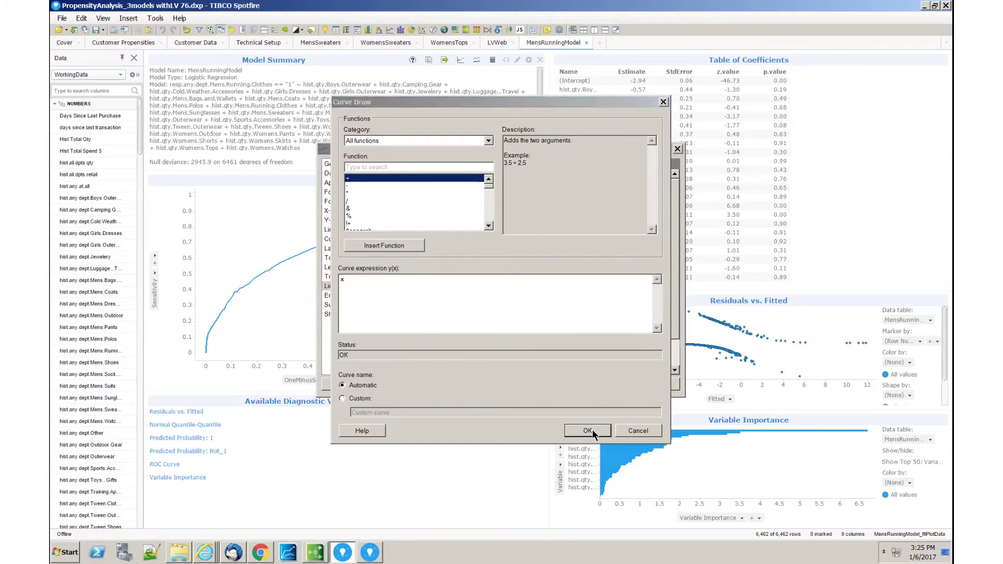
pyautogui.click(650, 384)
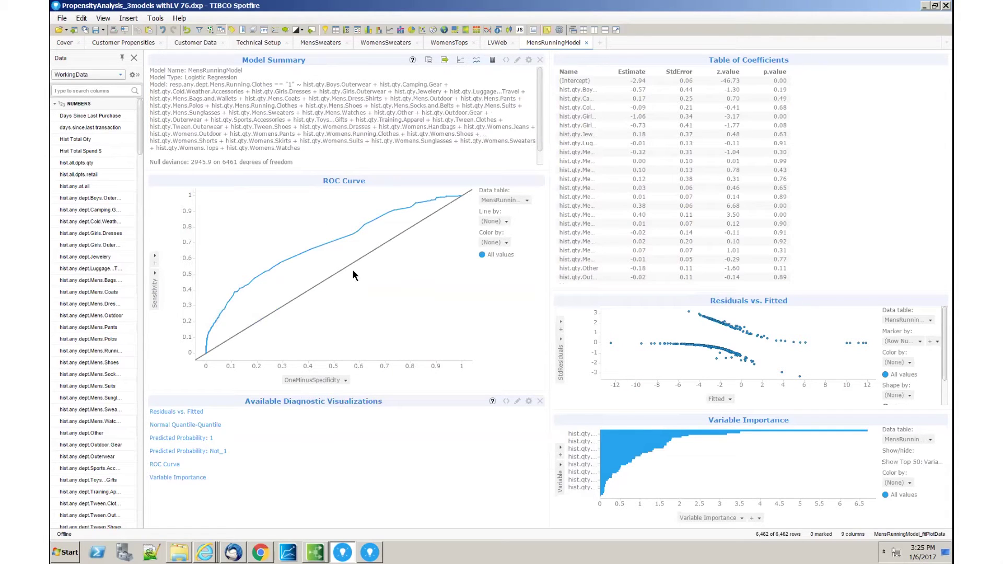
# Step: Sort coefficients by ascending p.value, widen the Name column, and show full Variable Importance labels
pyautogui.moveTo(232, 339)
pyautogui.click(773, 74)
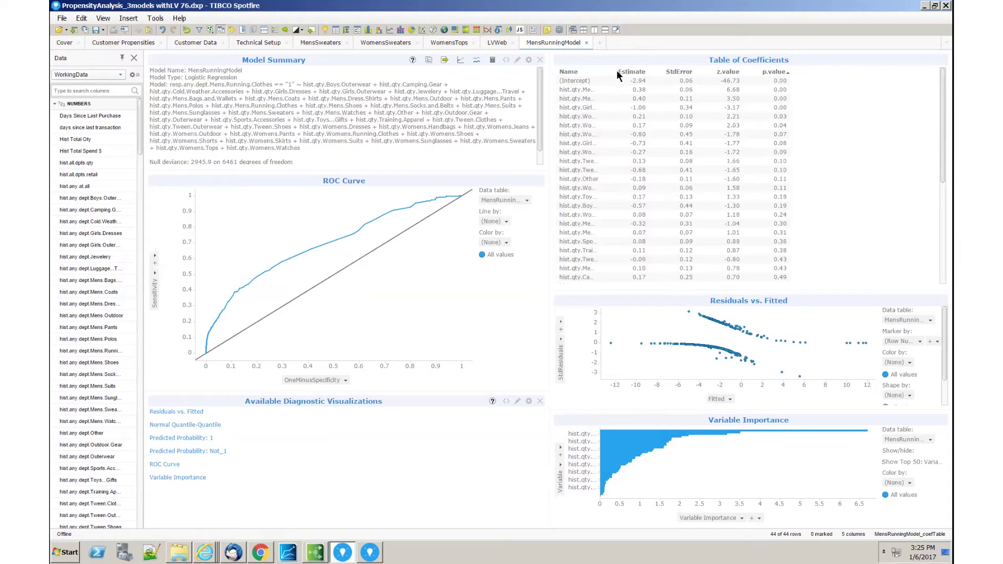
pyautogui.moveTo(603, 71); pyautogui.dragTo(733, 87)
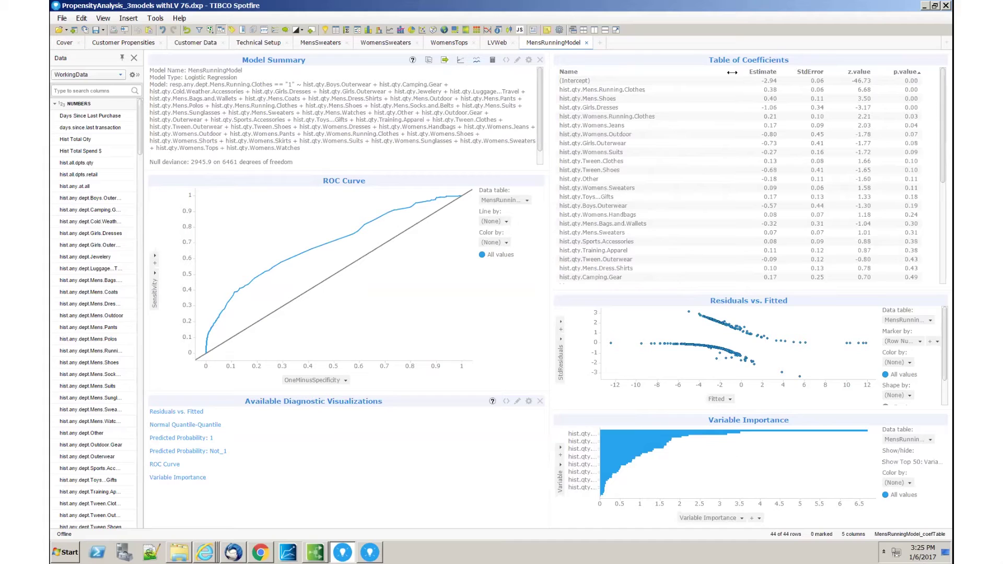
pyautogui.moveTo(734, 72); pyautogui.dragTo(688, 72)
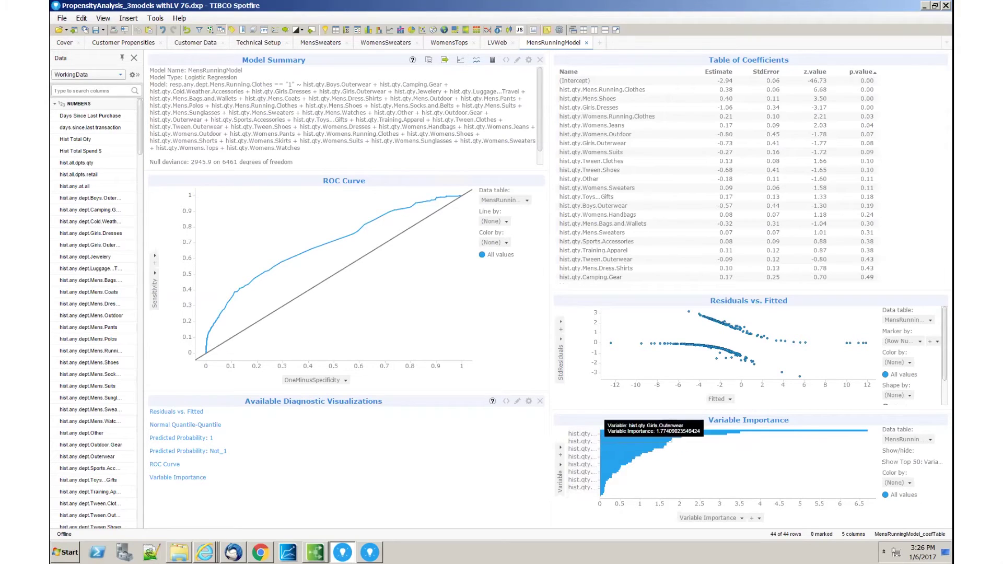
pyautogui.click(662, 441)
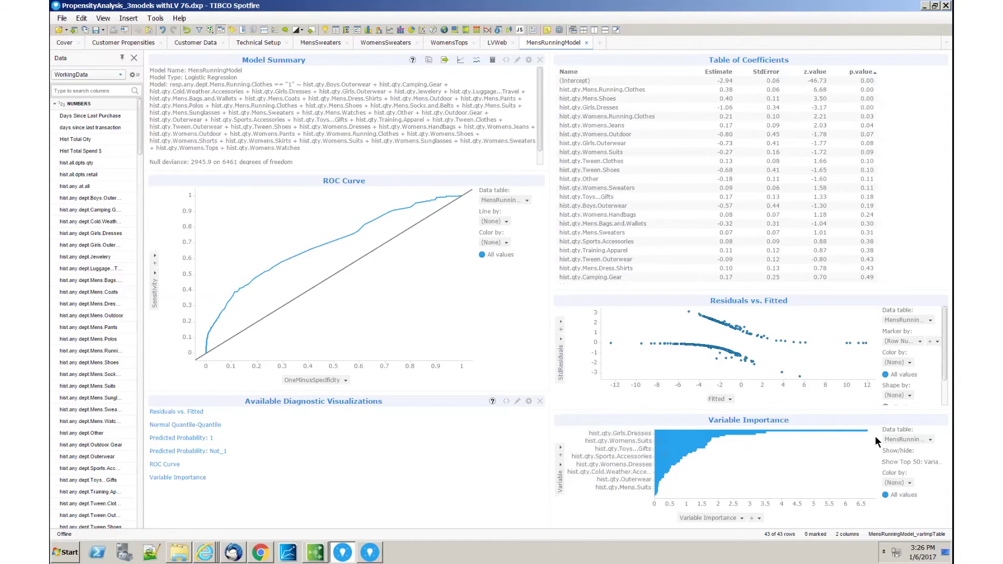
# Step: Add a category-axis zoom slider to Variable Importance, make its panel taller, and widen its labels
pyautogui.click(908, 421)
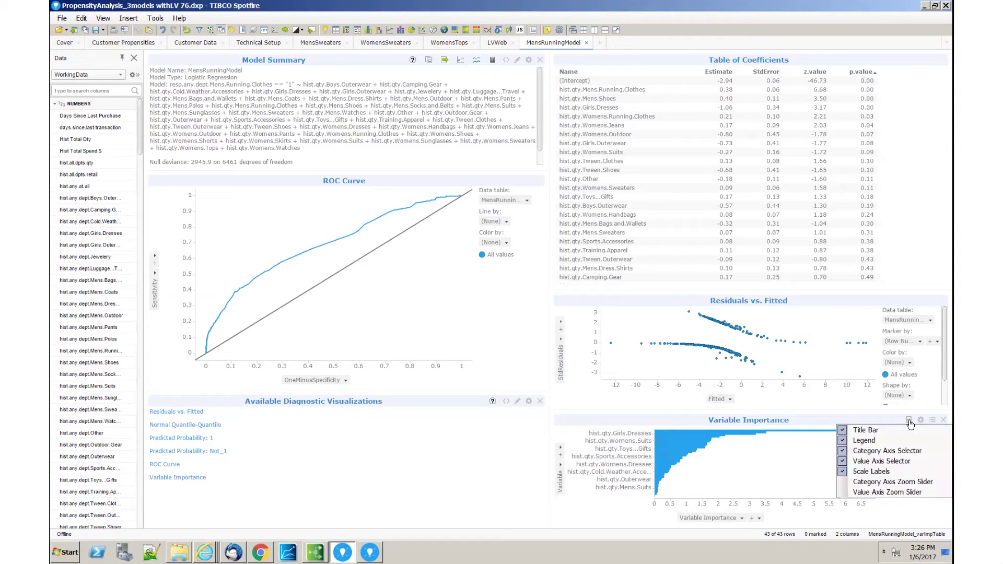
pyautogui.click(876, 482)
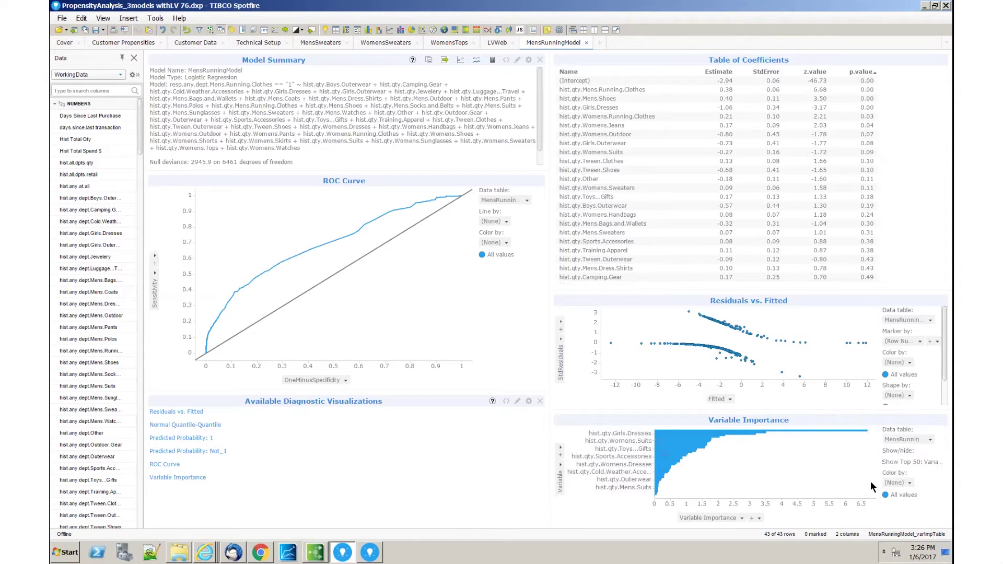
pyautogui.moveTo(572, 509); pyautogui.dragTo(573, 478)
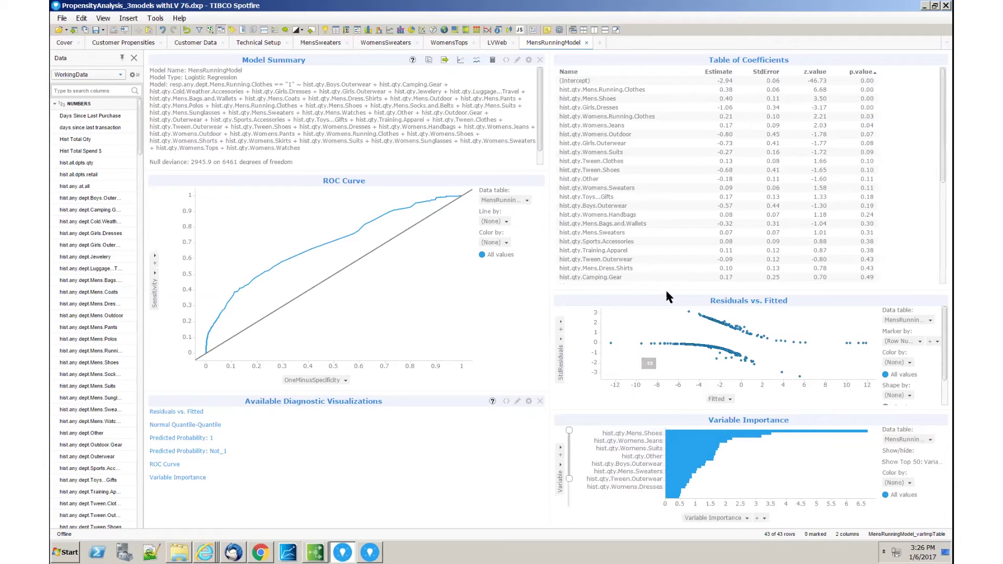
pyautogui.moveTo(668, 289); pyautogui.dragTo(669, 169)
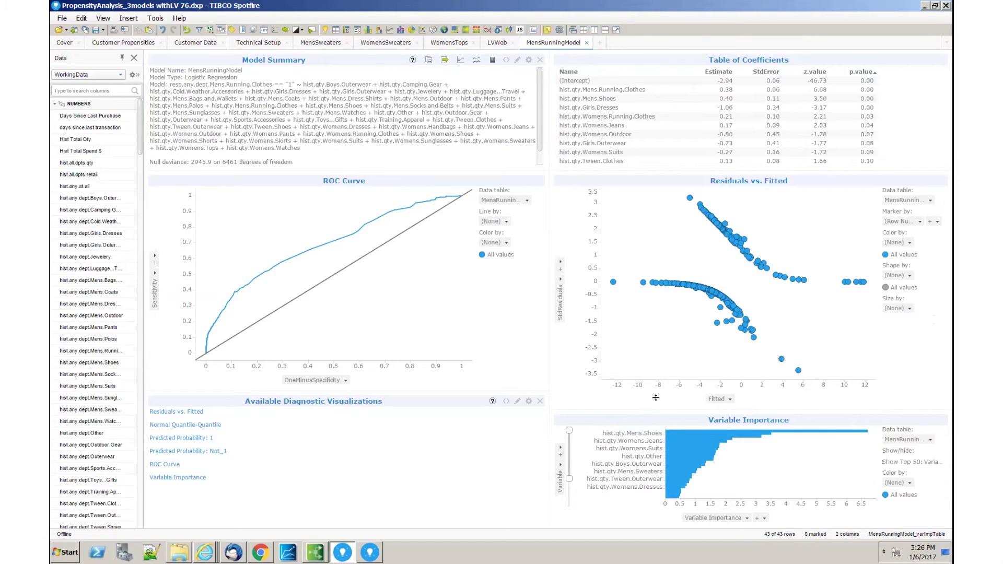
pyautogui.moveTo(656, 409); pyautogui.dragTo(656, 271)
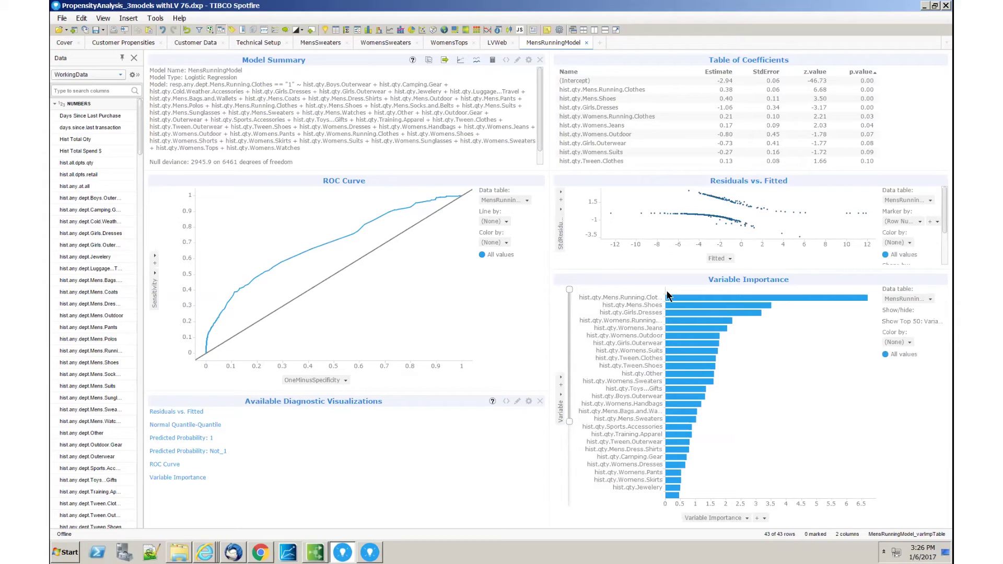
pyautogui.moveTo(665, 290); pyautogui.dragTo(691, 290)
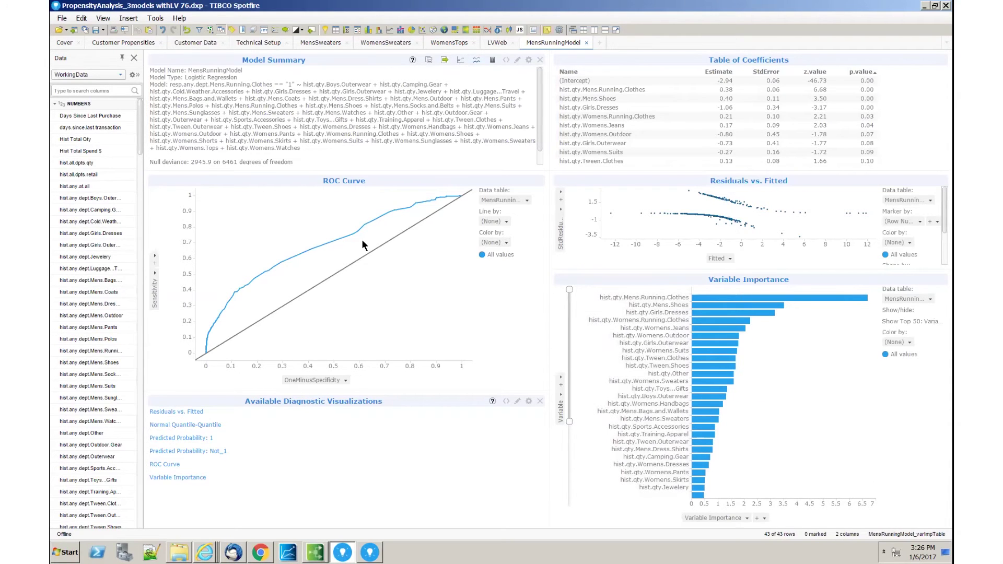
# Step: Score customers on the Customer Propensities page so Mens.Running.Clothes propensities appear
pyautogui.click(135, 43)
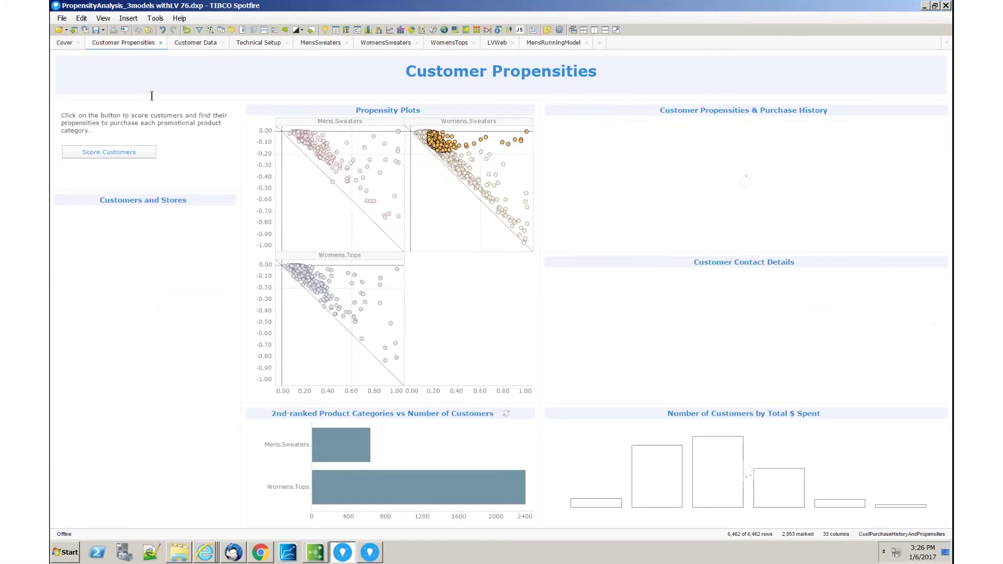
pyautogui.click(129, 154)
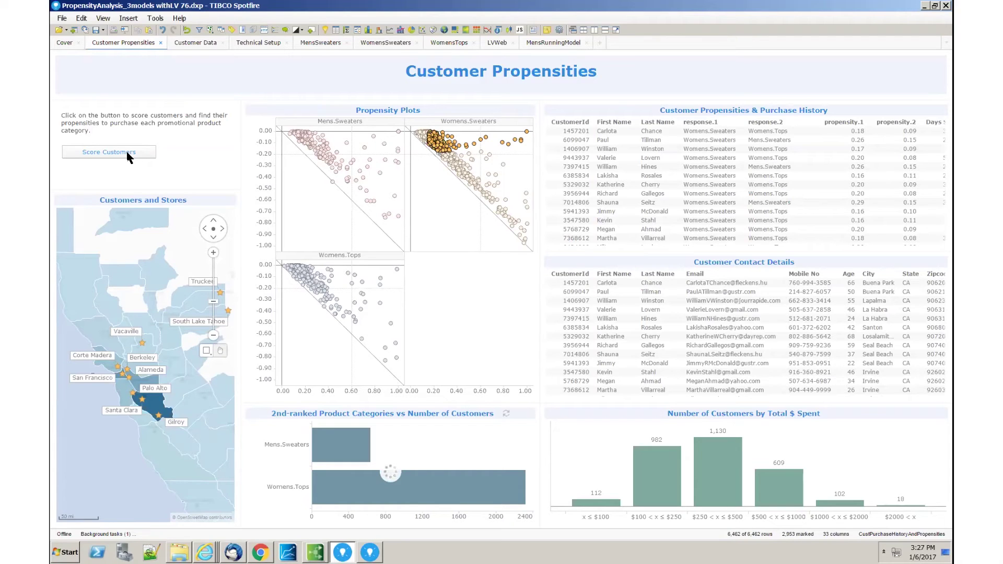
pyautogui.click(127, 152)
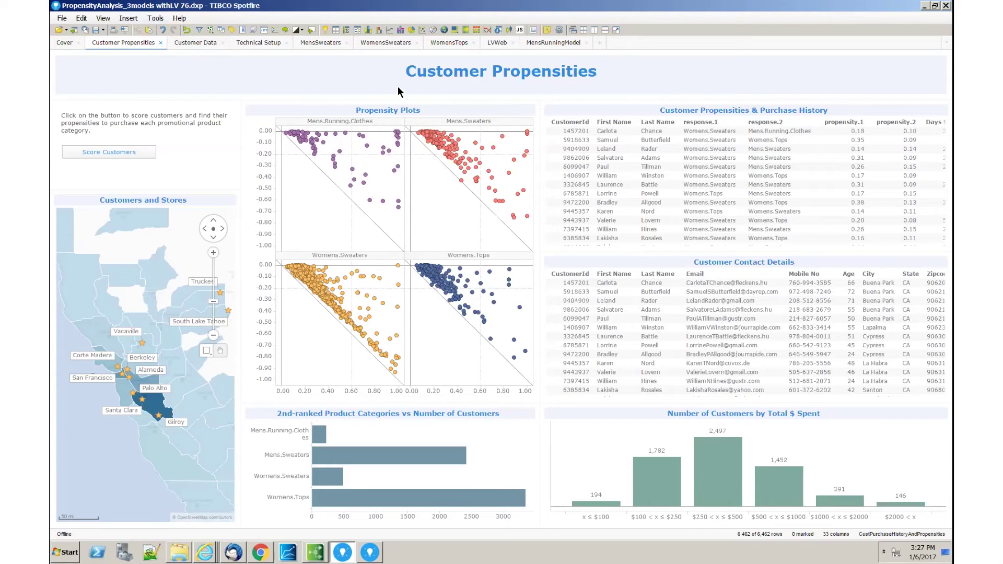
# Step: Export the model as MensRunningModel.rds into the ProductRecommendation models folder
pyautogui.click(562, 46)
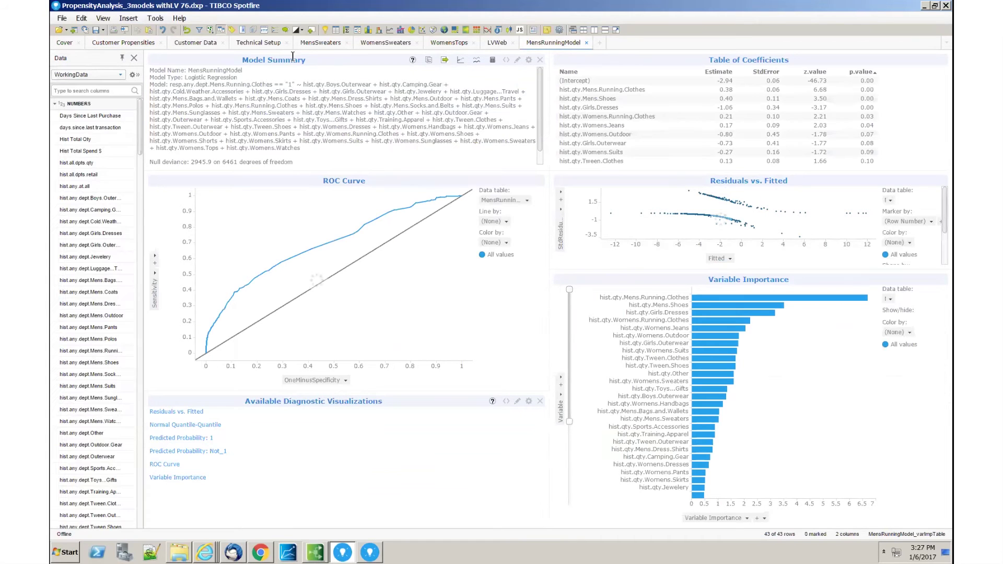
pyautogui.click(155, 19)
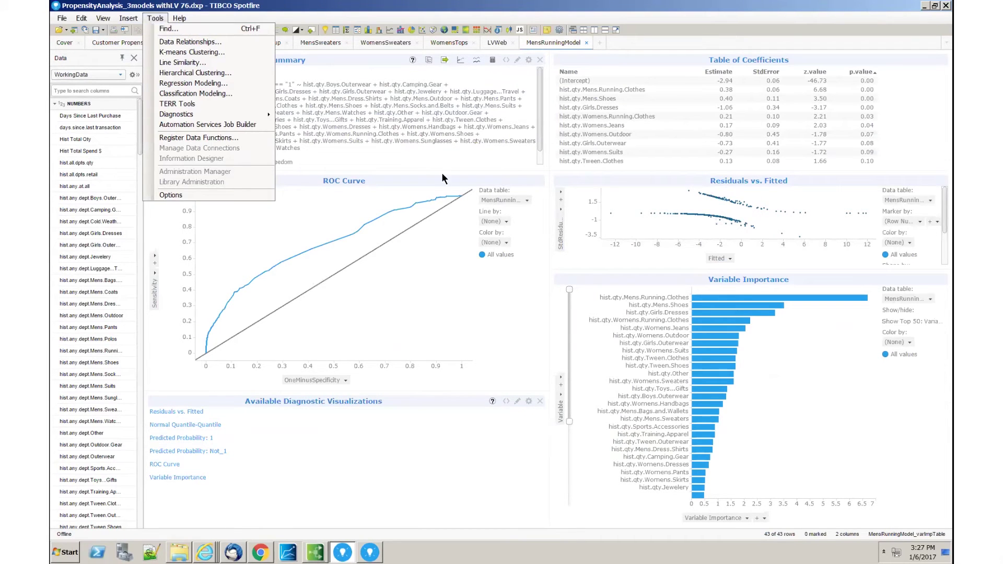
pyautogui.click(444, 60)
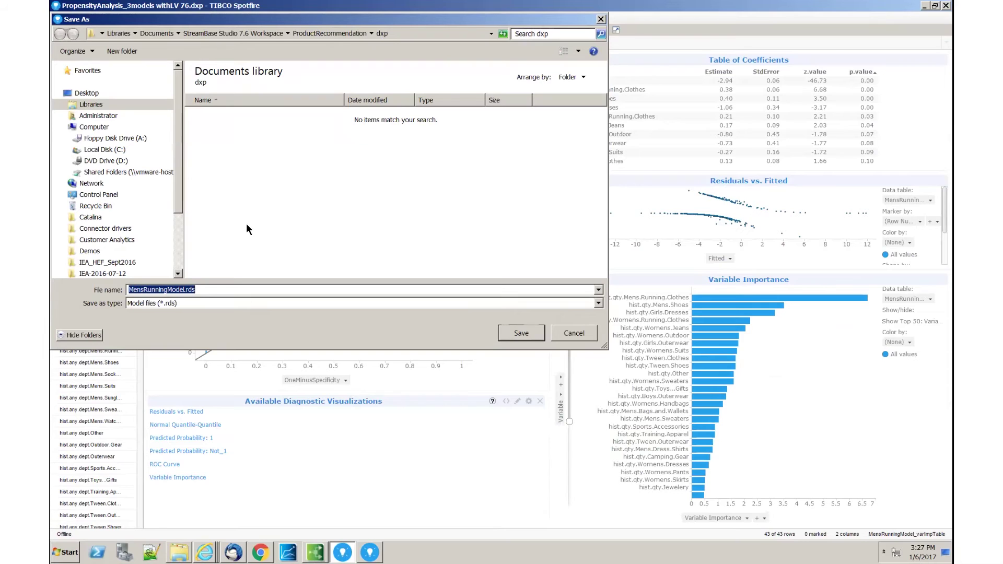
pyautogui.click(337, 35)
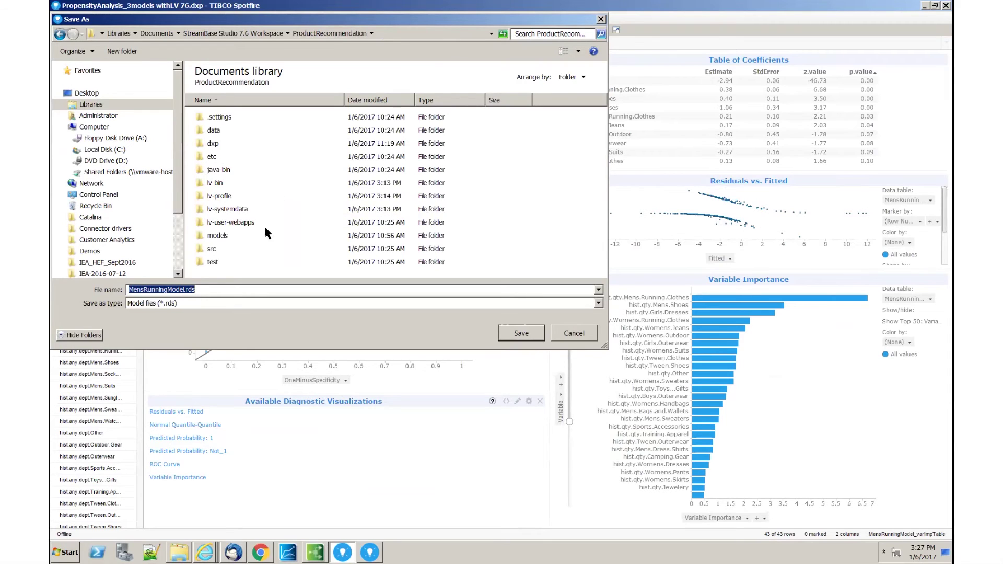
pyautogui.doubleClick(236, 236)
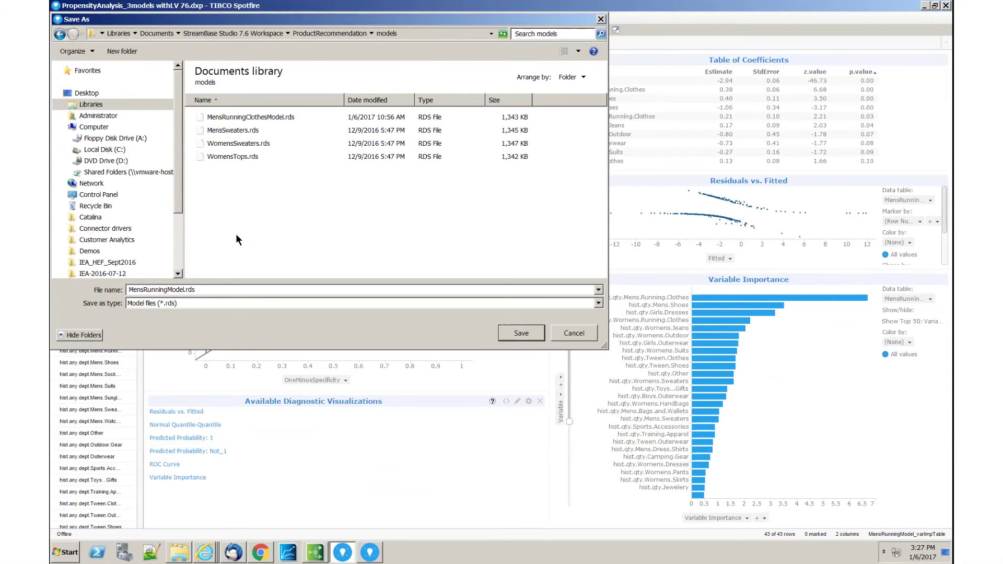
pyautogui.click(513, 336)
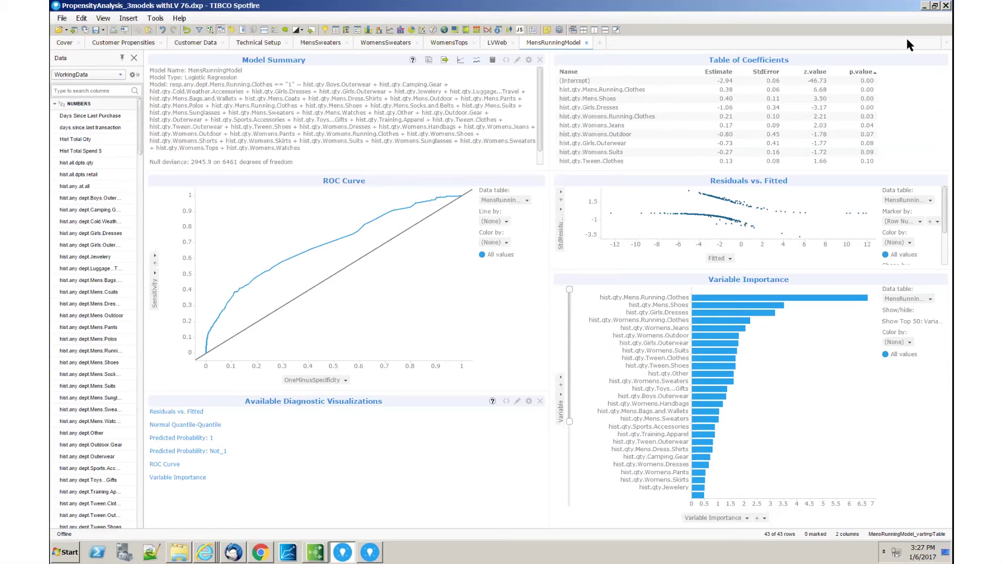
pyautogui.click(923, 9)
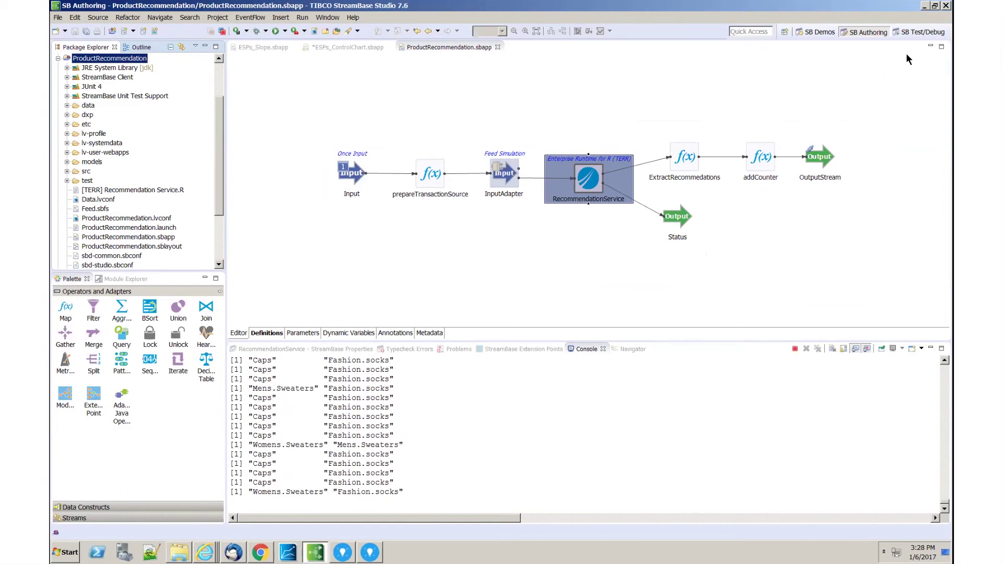
pyautogui.click(924, 7)
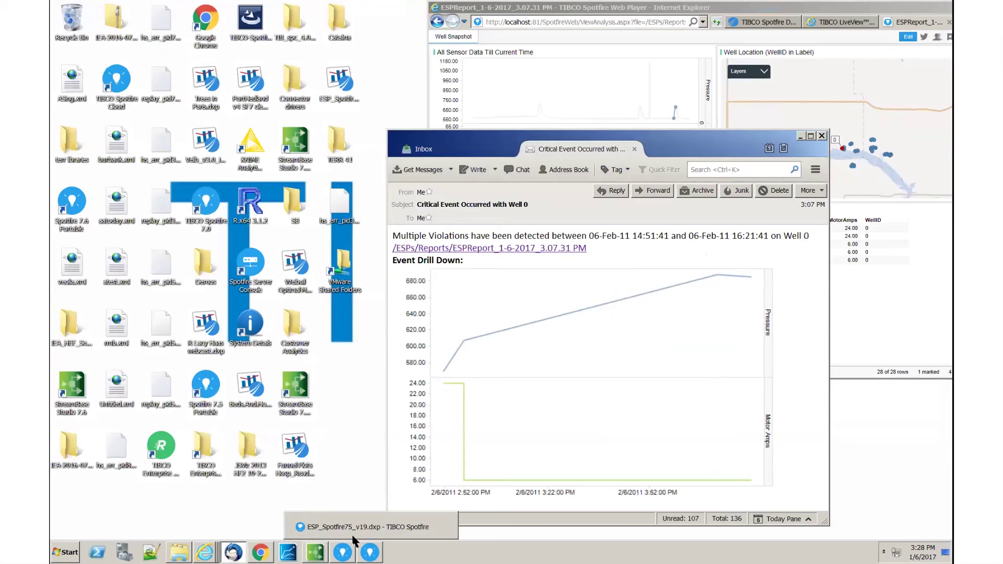
pyautogui.click(349, 543)
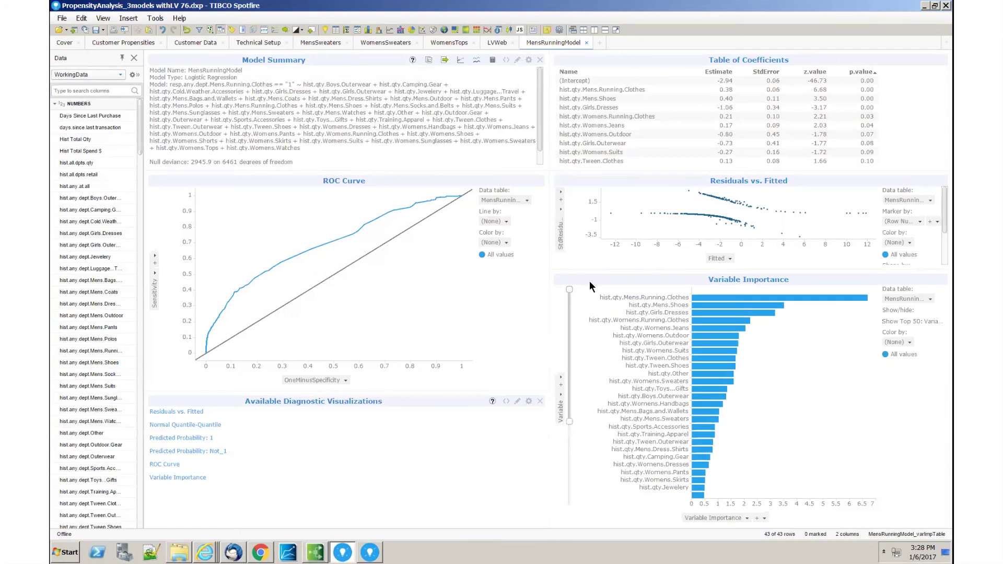
# Step: Switch to the LVWeb page and scroll through the live per-customer Recommendation table
pyautogui.click(493, 46)
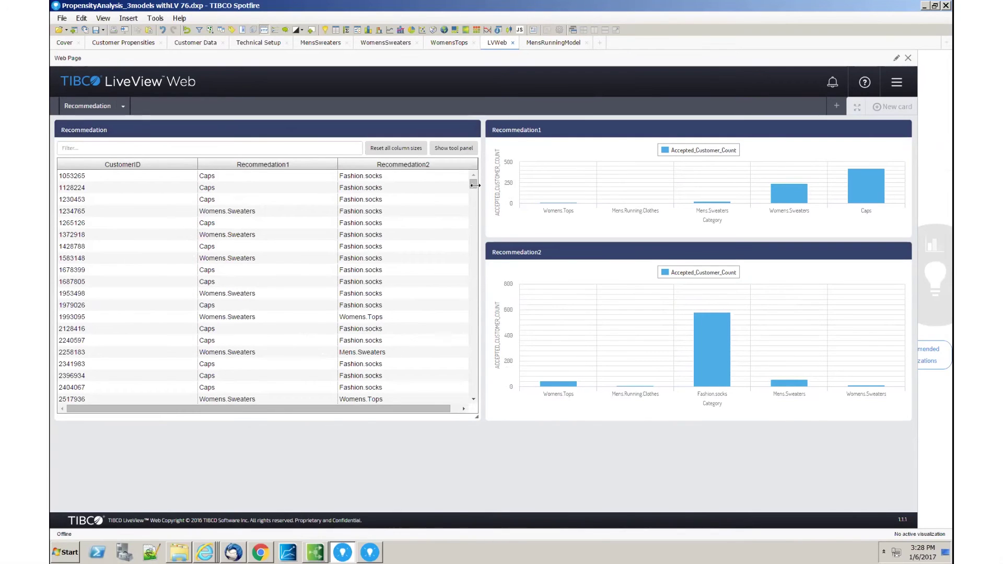
pyautogui.scroll(-15, 472, 199)
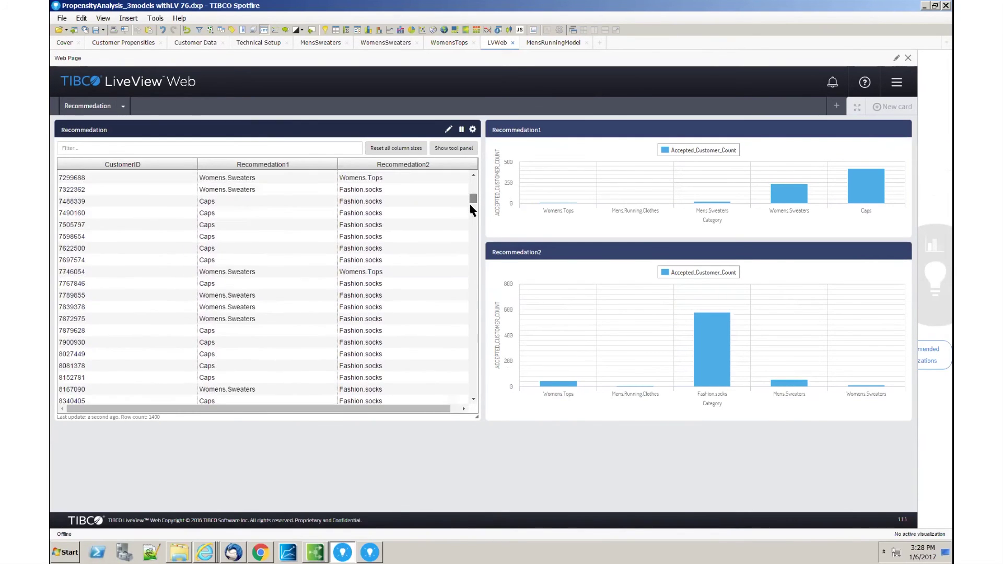
pyautogui.moveTo(470, 206); pyautogui.dragTo(470, 233)
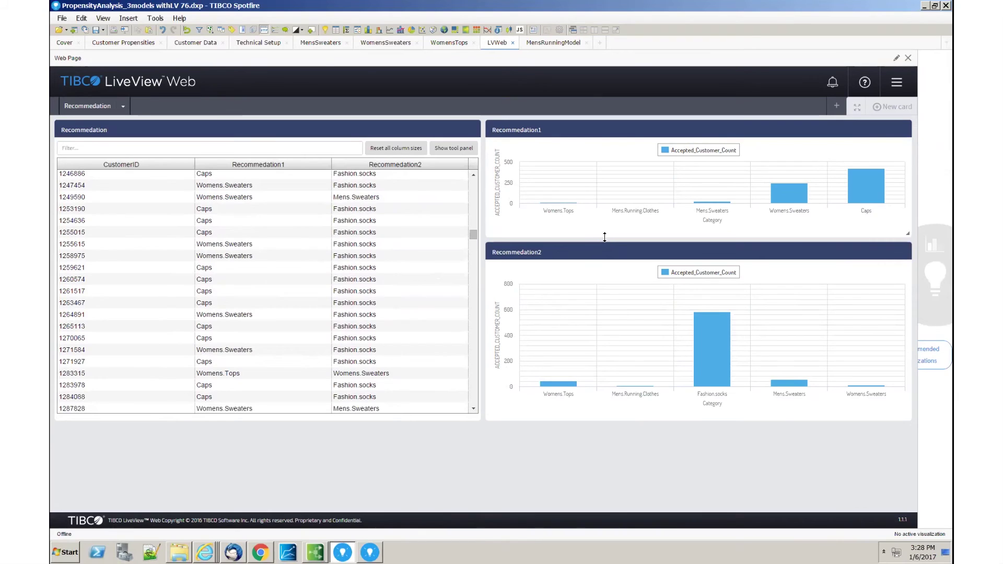
# Step: Make the Recommendation1 chart and Recommendation table cards taller, then return to Customer Propensities
pyautogui.moveTo(604, 237); pyautogui.dragTo(580, 297)
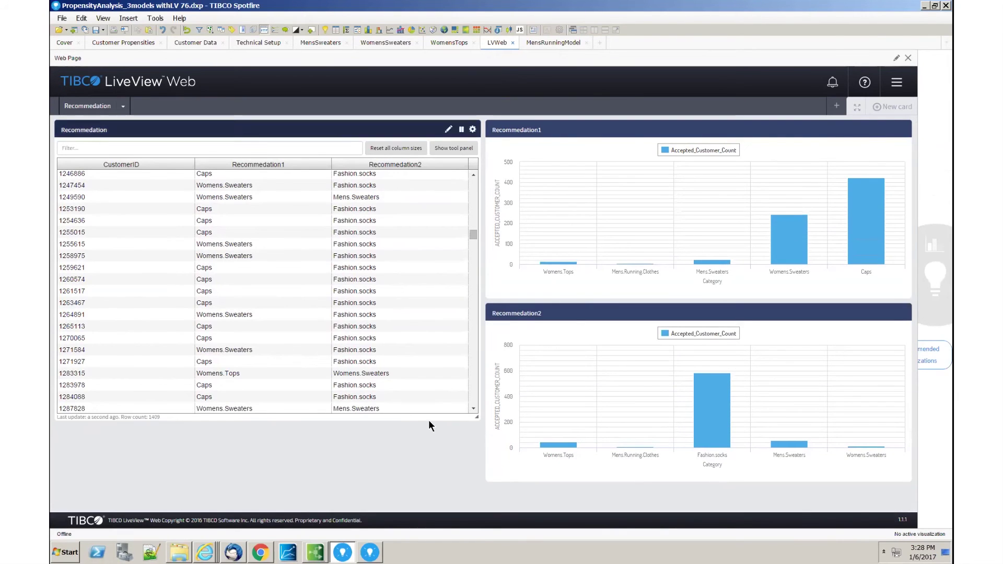
pyautogui.moveTo(476, 418); pyautogui.dragTo(465, 481)
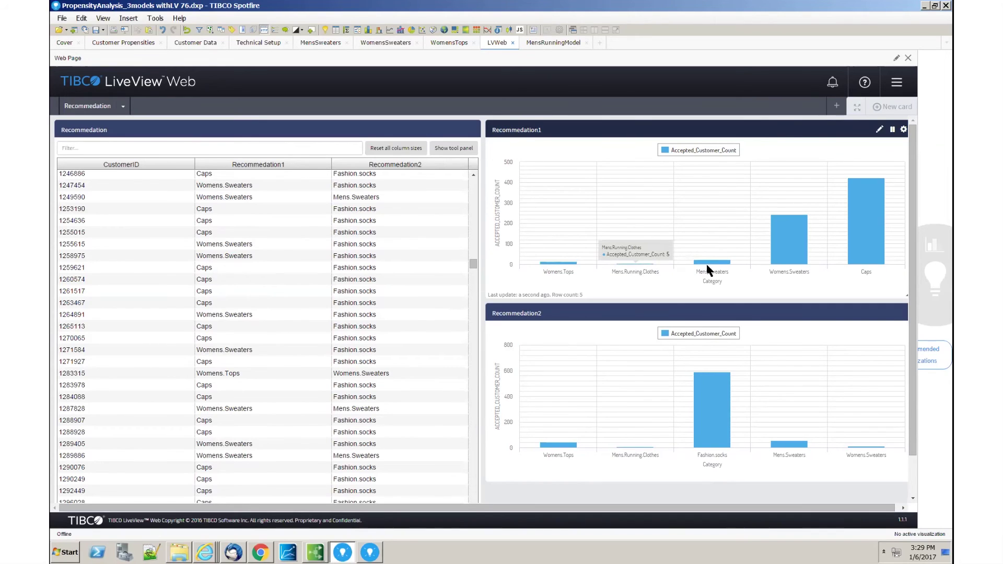
pyautogui.moveTo(774, 259)
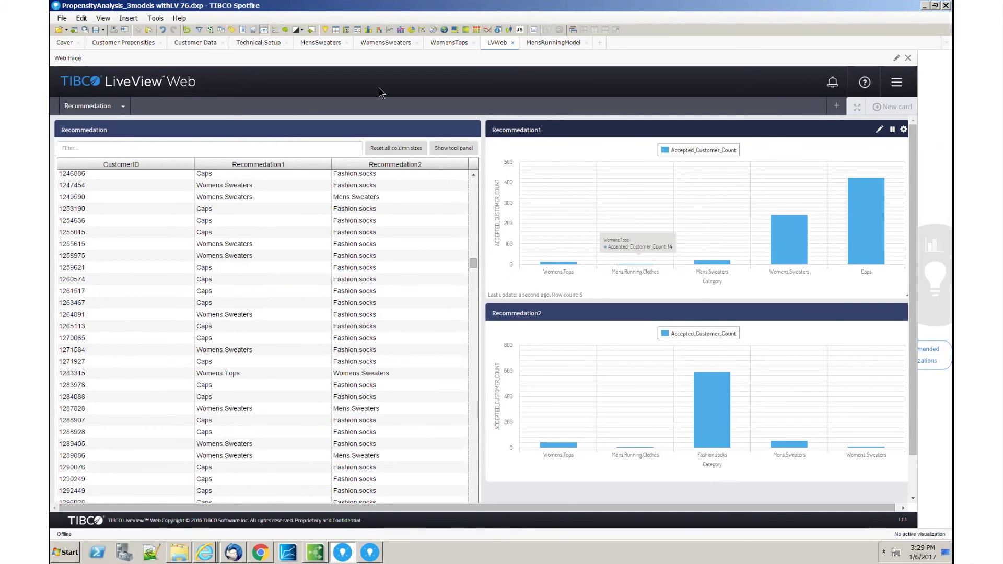
pyautogui.click(120, 44)
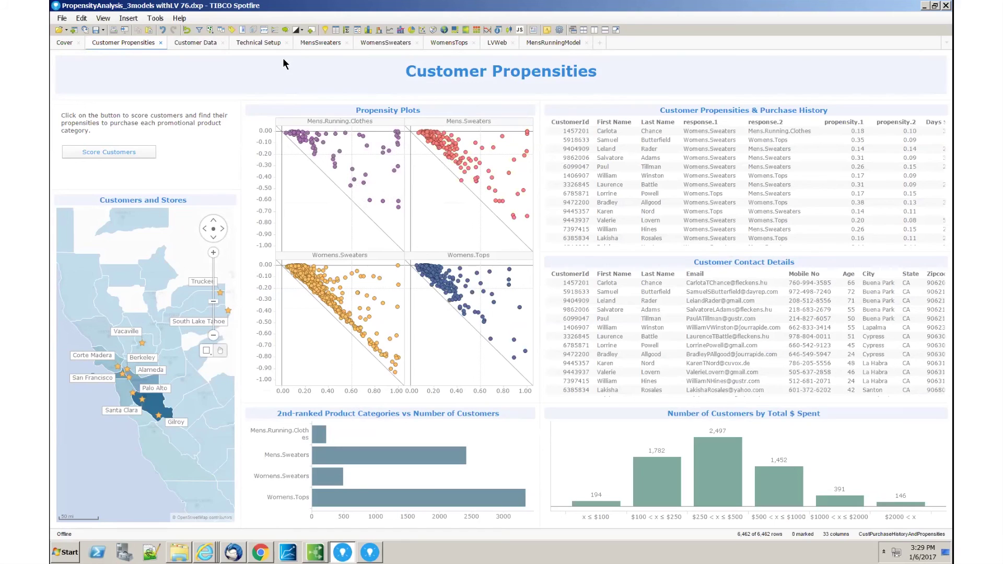
pyautogui.click(498, 46)
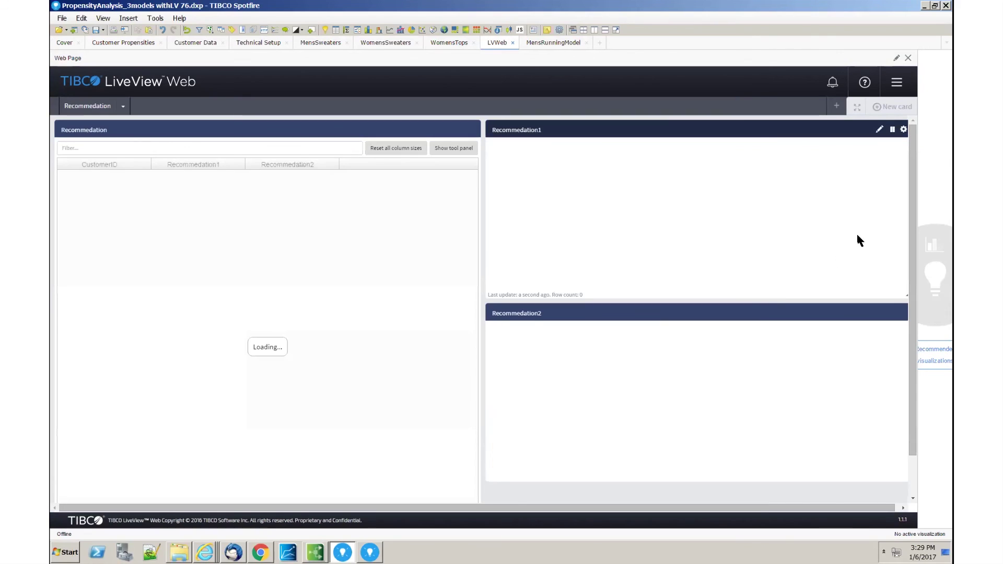
pyautogui.moveTo(880, 259)
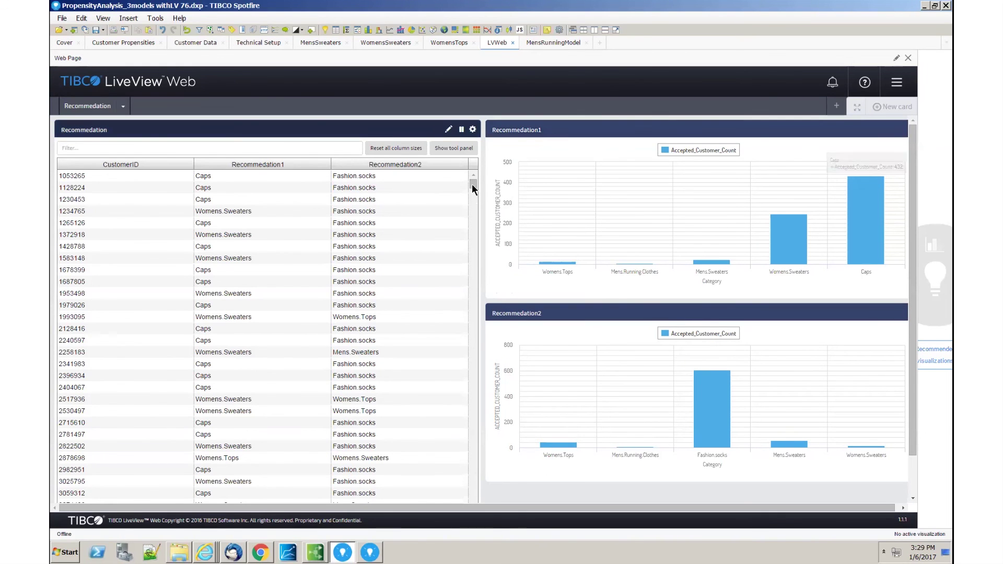
pyautogui.moveTo(472, 184); pyautogui.dragTo(469, 447)
pyautogui.scroll(-5, 473, 482)
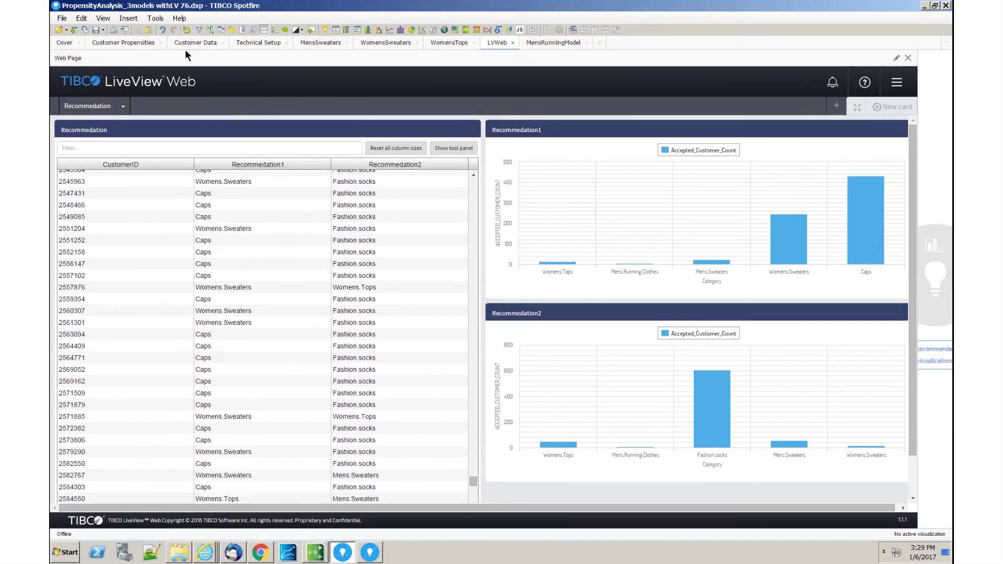
pyautogui.click(117, 46)
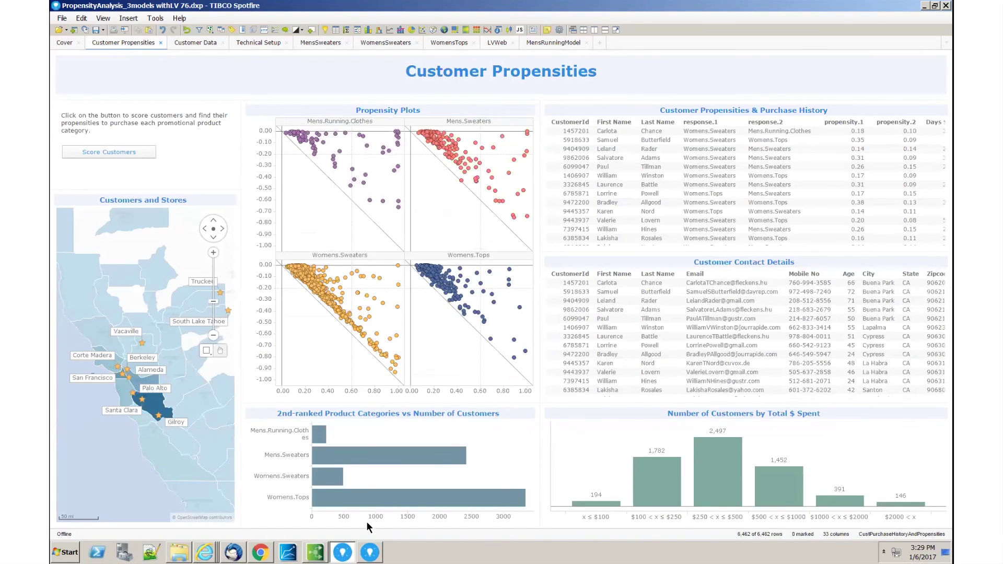
# Step: Bring StreamBase Studio's ProductRecommendation.sbapp flow to the front, with its console listing recommendation pairs
pyautogui.click(316, 539)
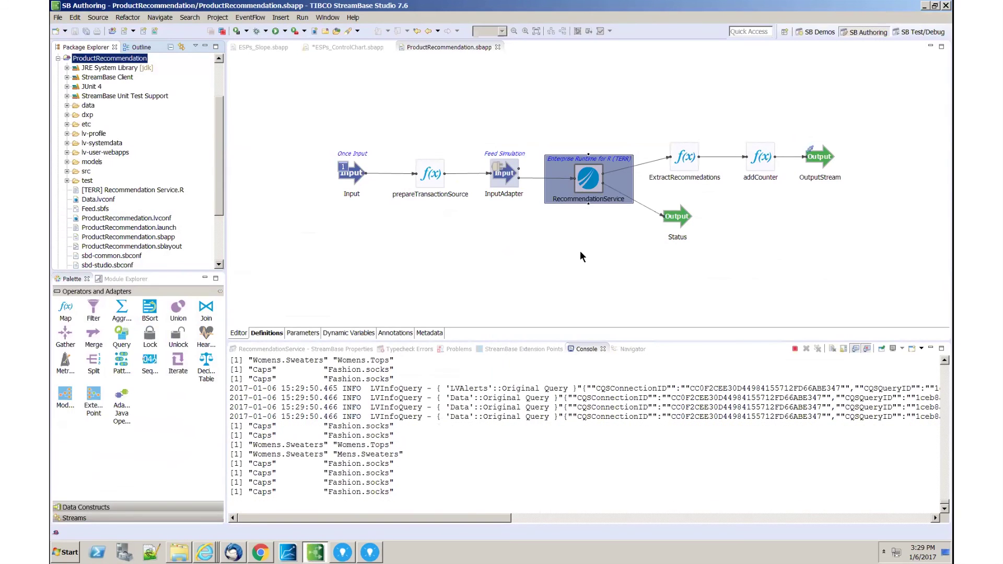